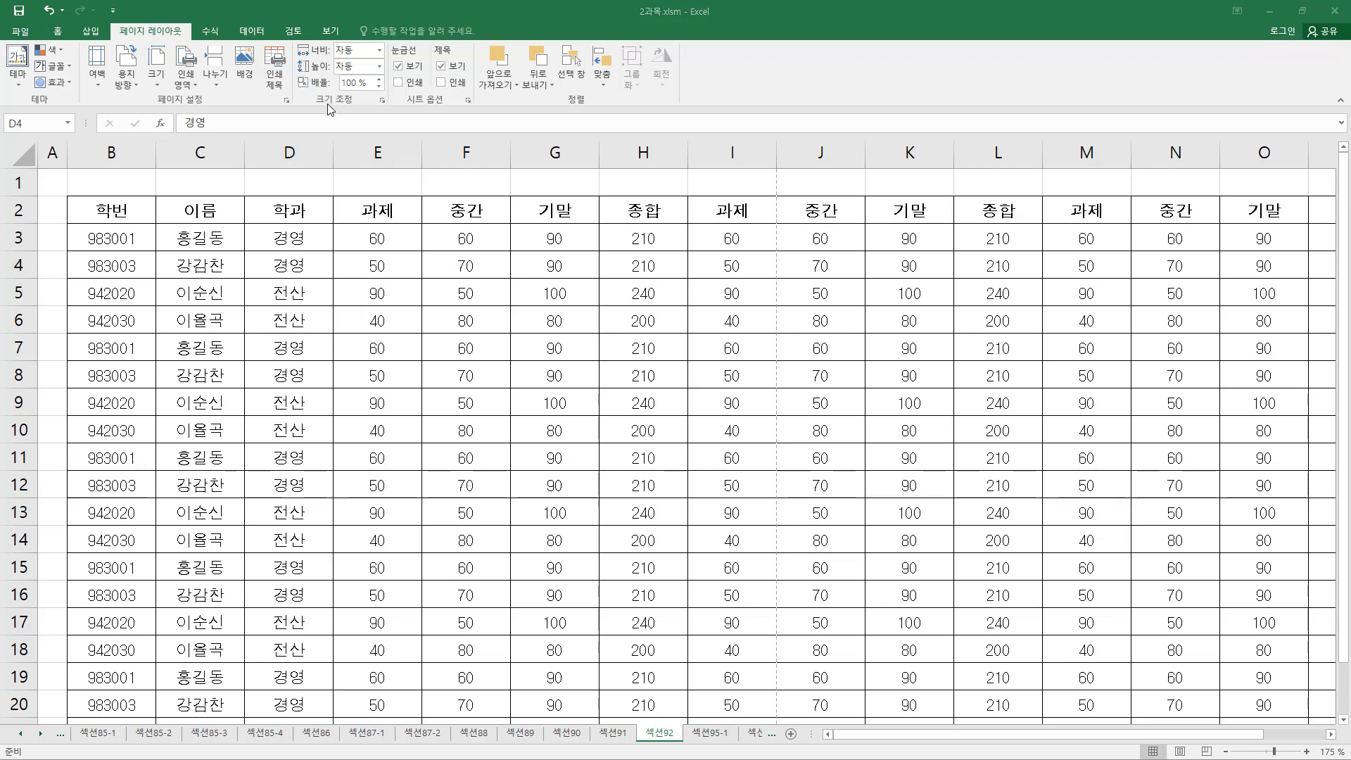
# - Switch the worksheet from Normal view to Page Break Preview
pyautogui.moveTo(315, 21); pyautogui.dragTo(348, 44)
pyautogui.press('Escape')
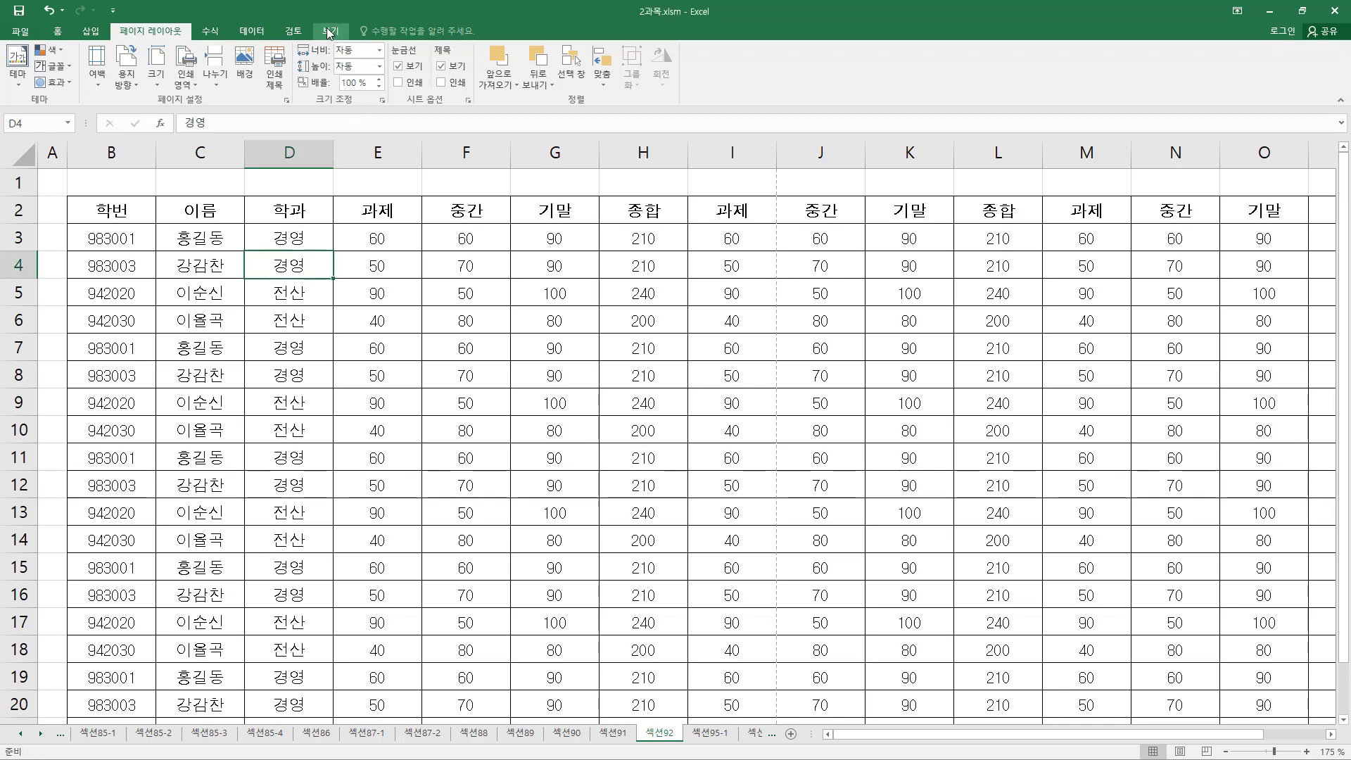
pyautogui.click(328, 32)
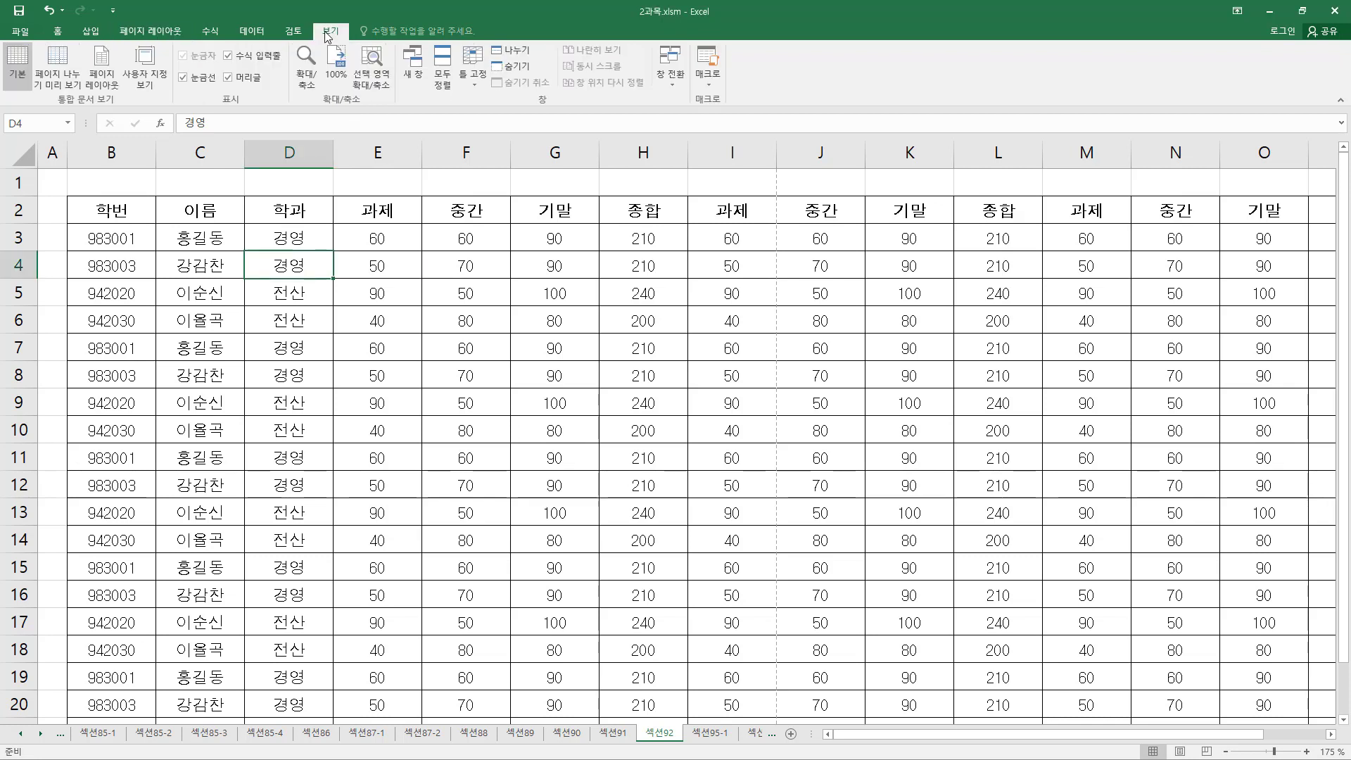
pyautogui.moveTo(47, 88); pyautogui.dragTo(121, 111)
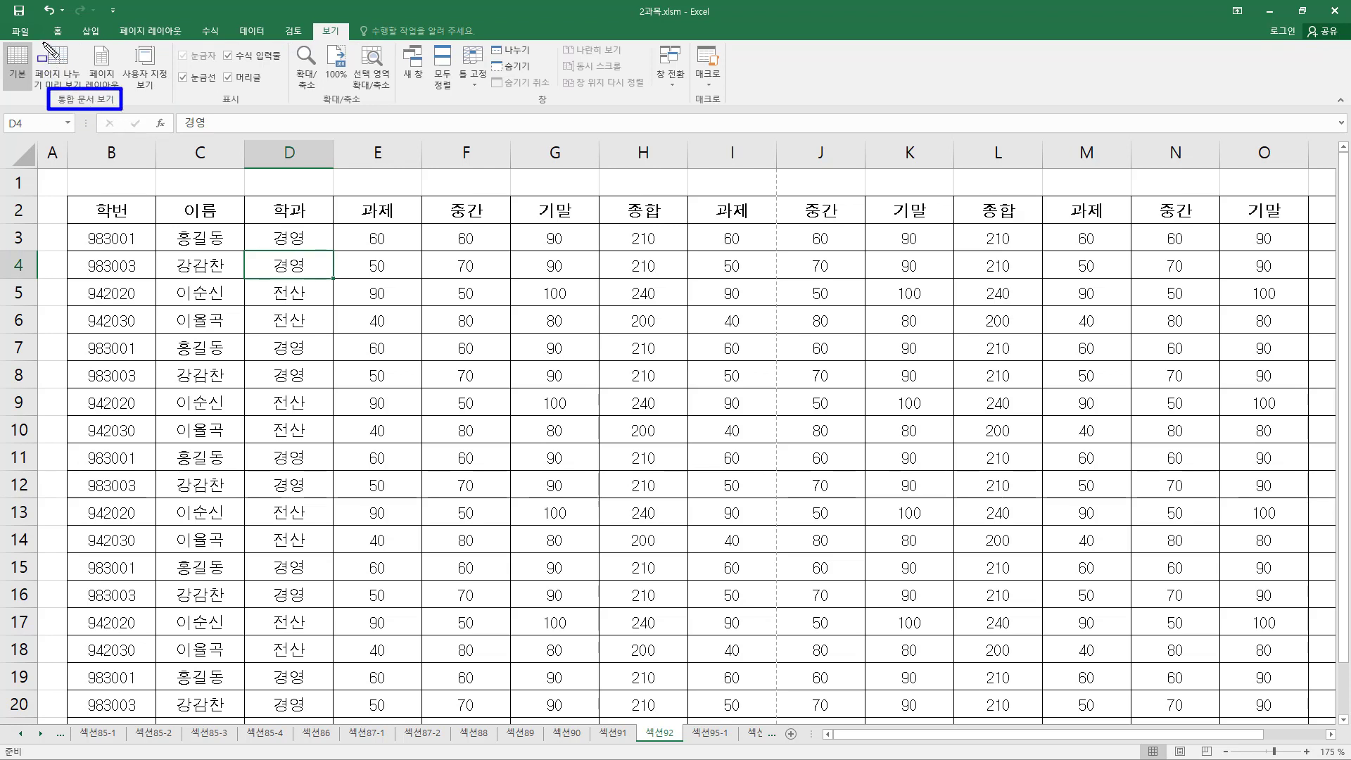
pyautogui.moveTo(40, 43); pyautogui.dragTo(77, 86)
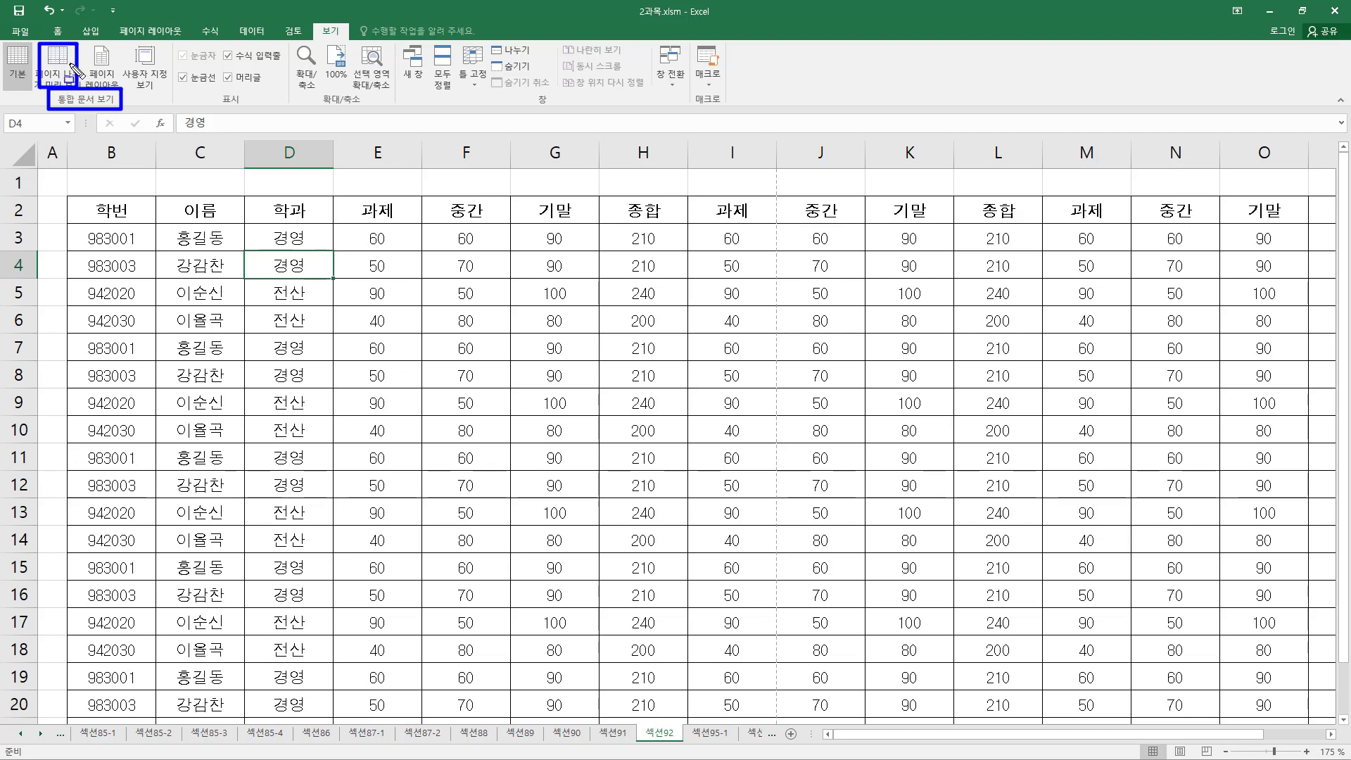
pyautogui.click(76, 79)
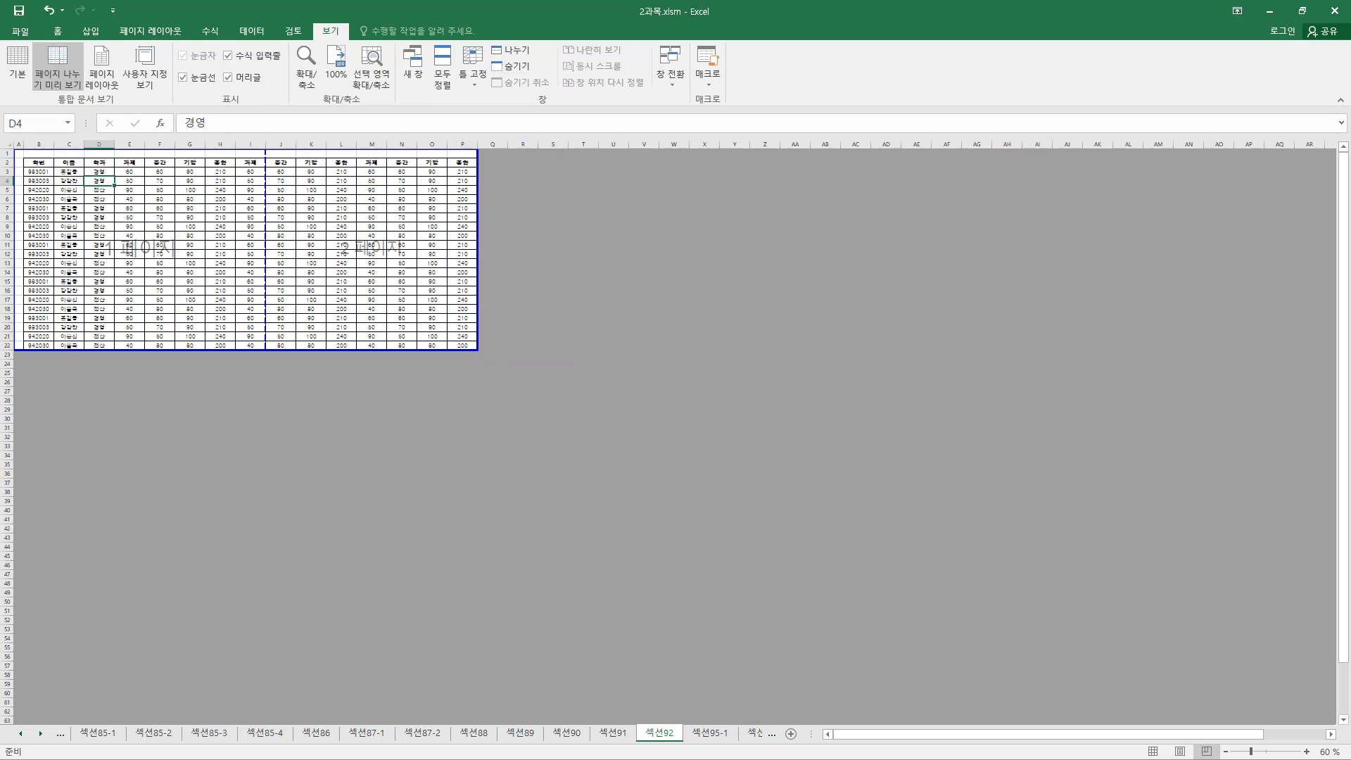
# - Examine the page 1 and page 2 areas, the dividing break and the non-printing area at 115% zoom
pyautogui.moveTo(15, 150); pyautogui.dragTo(255, 334)
pyautogui.moveTo(271, 149)
pyautogui.mouseDown()
pyautogui.moveTo(288, 184)
pyautogui.moveTo(470, 345)
pyautogui.mouseUp()
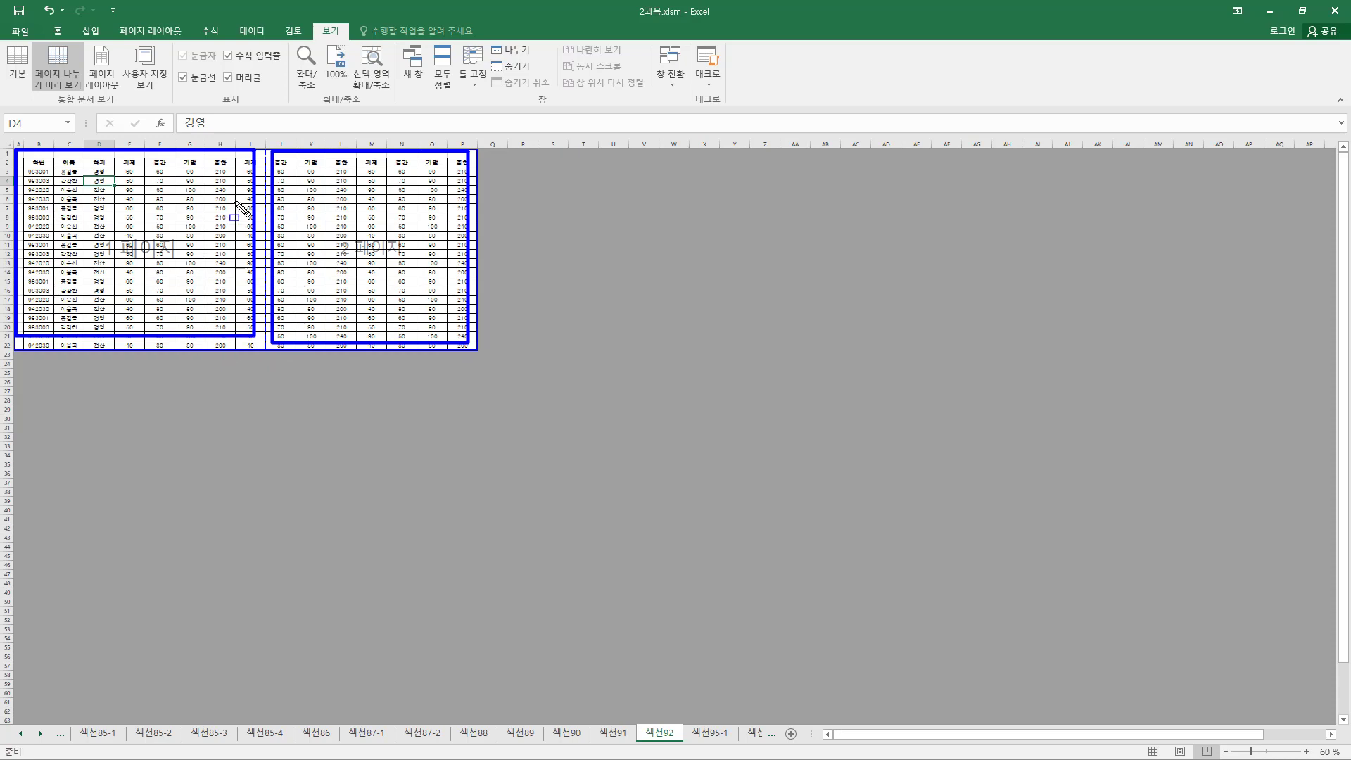
pyautogui.press('Escape')
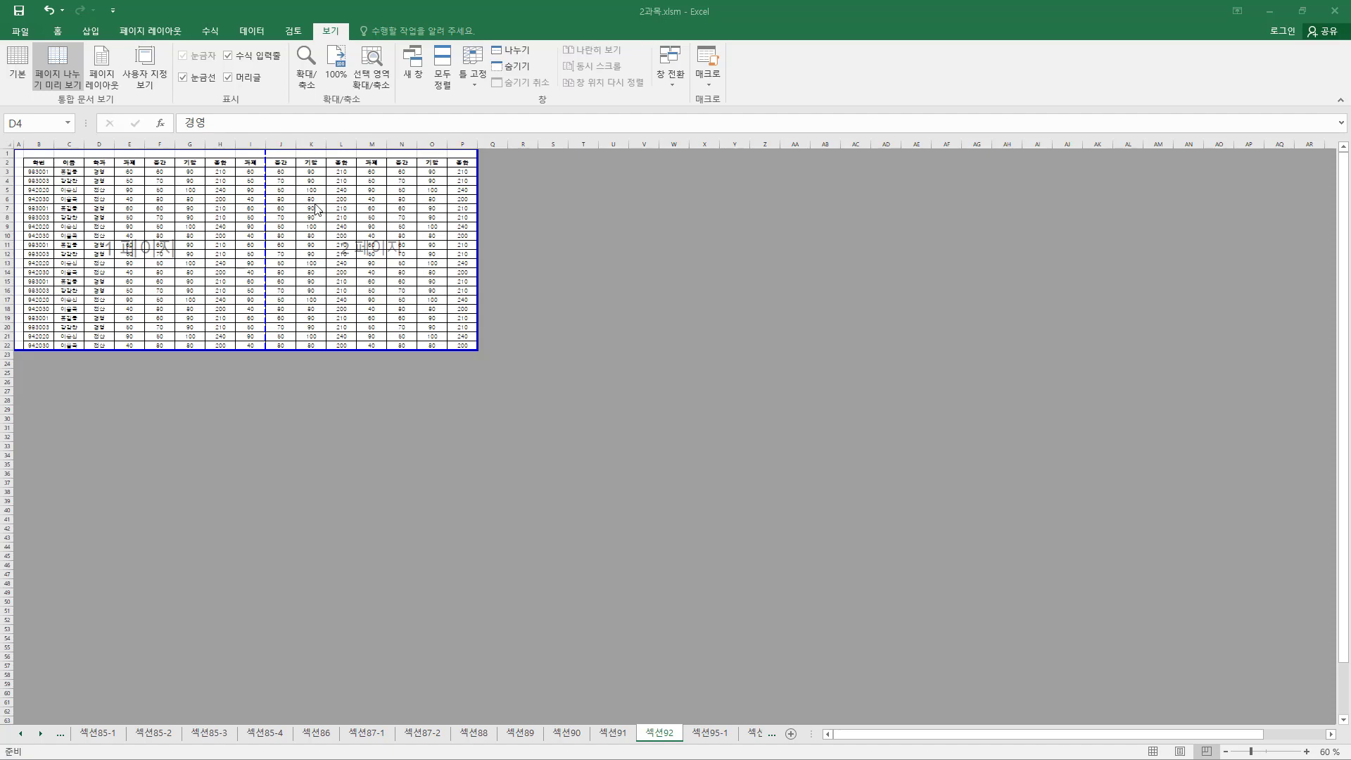
pyautogui.scroll(4, 318, 215)
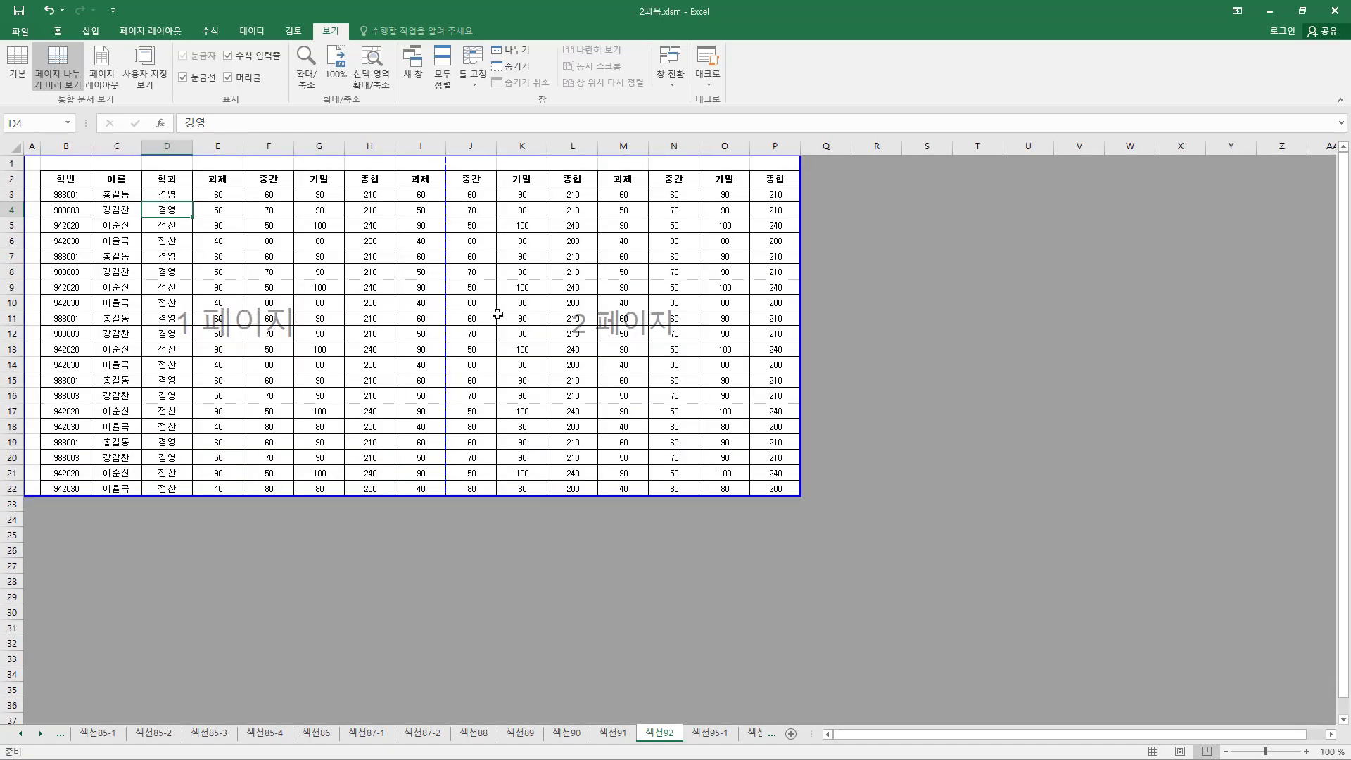
pyautogui.scroll(1, 499, 313)
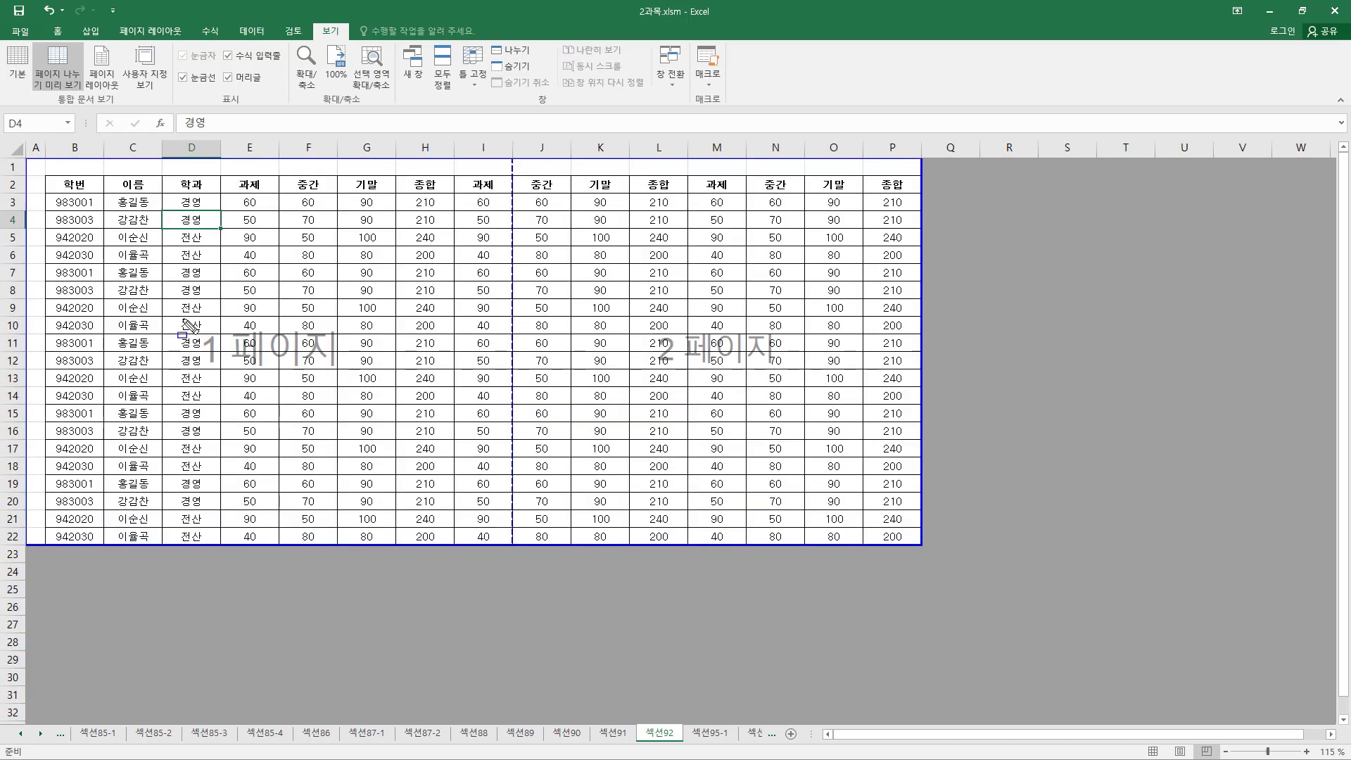
pyautogui.moveTo(183, 318); pyautogui.dragTo(384, 381)
pyautogui.moveTo(642, 319); pyautogui.dragTo(782, 380)
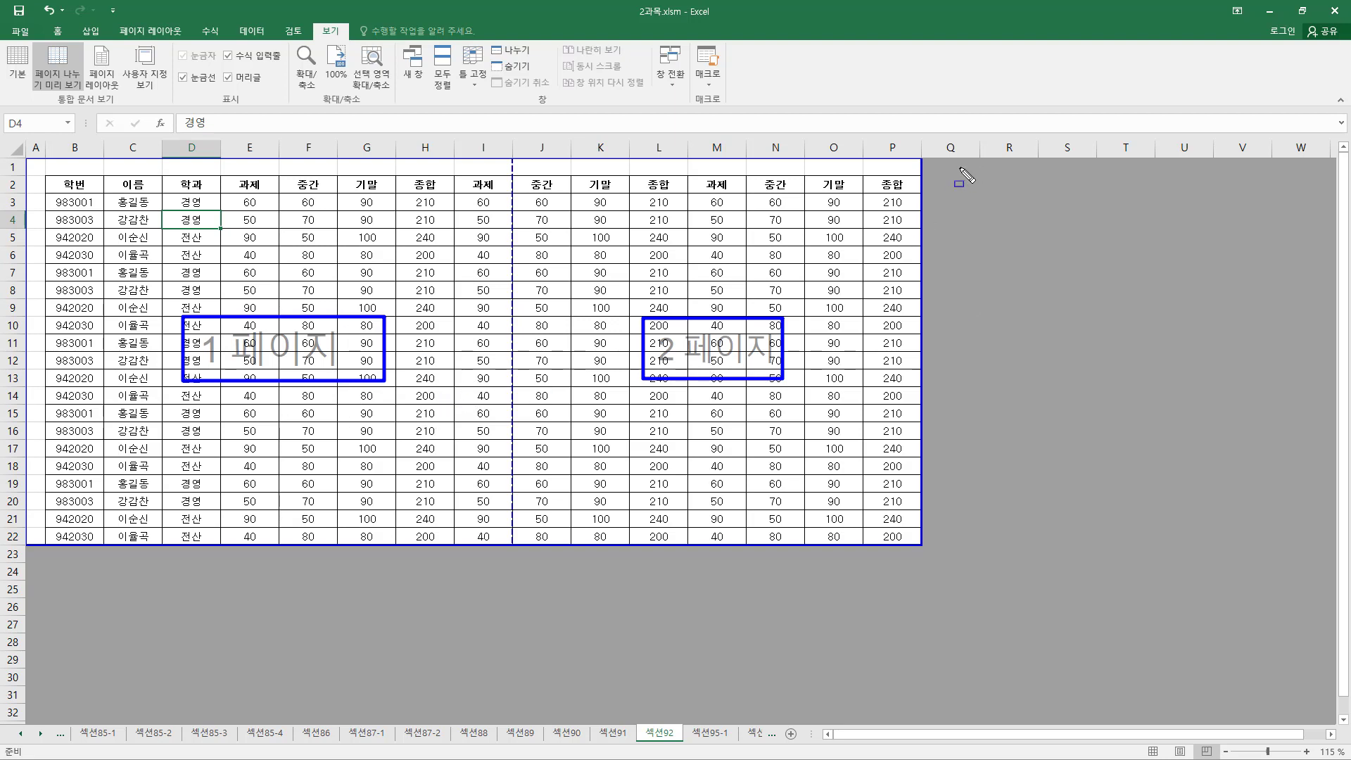
pyautogui.moveTo(953, 166); pyautogui.dragTo(1220, 459)
pyautogui.moveTo(49, 569); pyautogui.dragTo(1020, 653)
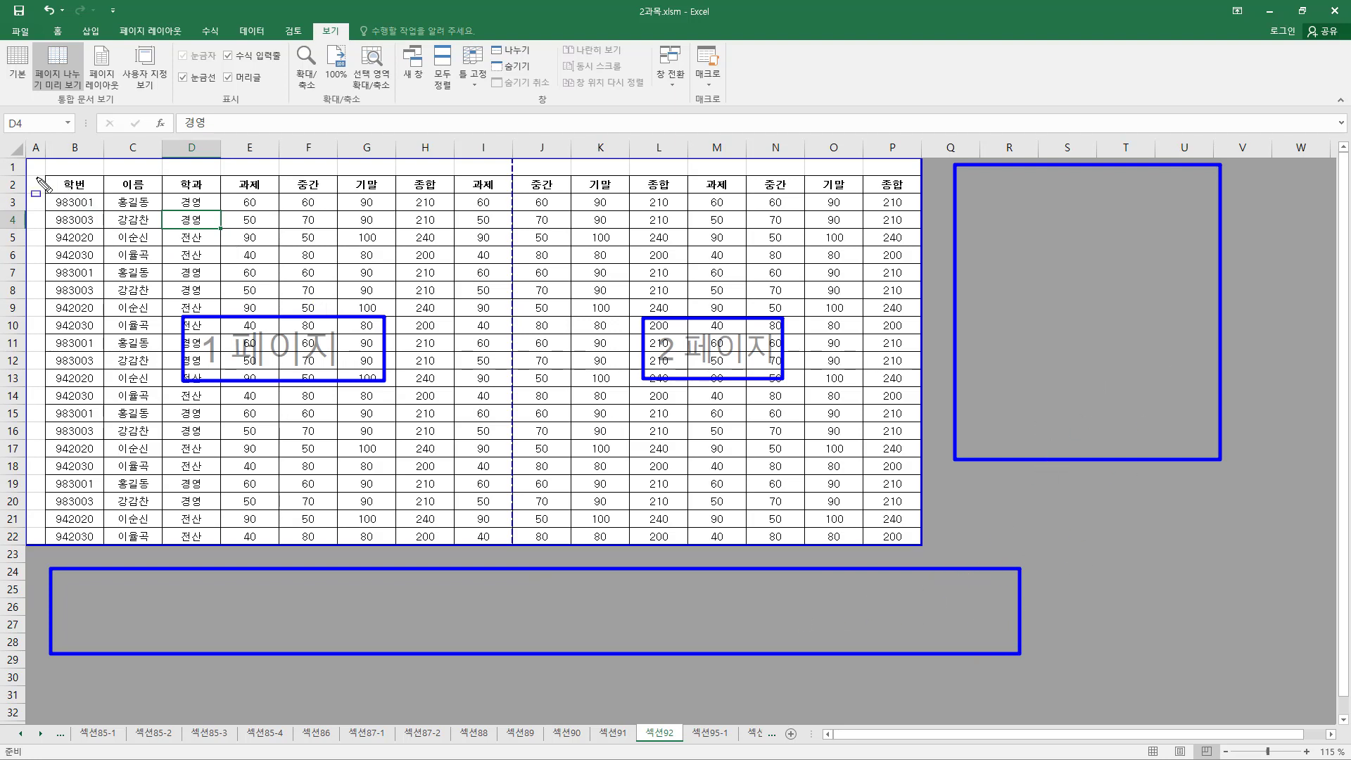
pyautogui.moveTo(30, 158); pyautogui.dragTo(31, 159)
pyautogui.moveTo(74, 232); pyautogui.dragTo(916, 543)
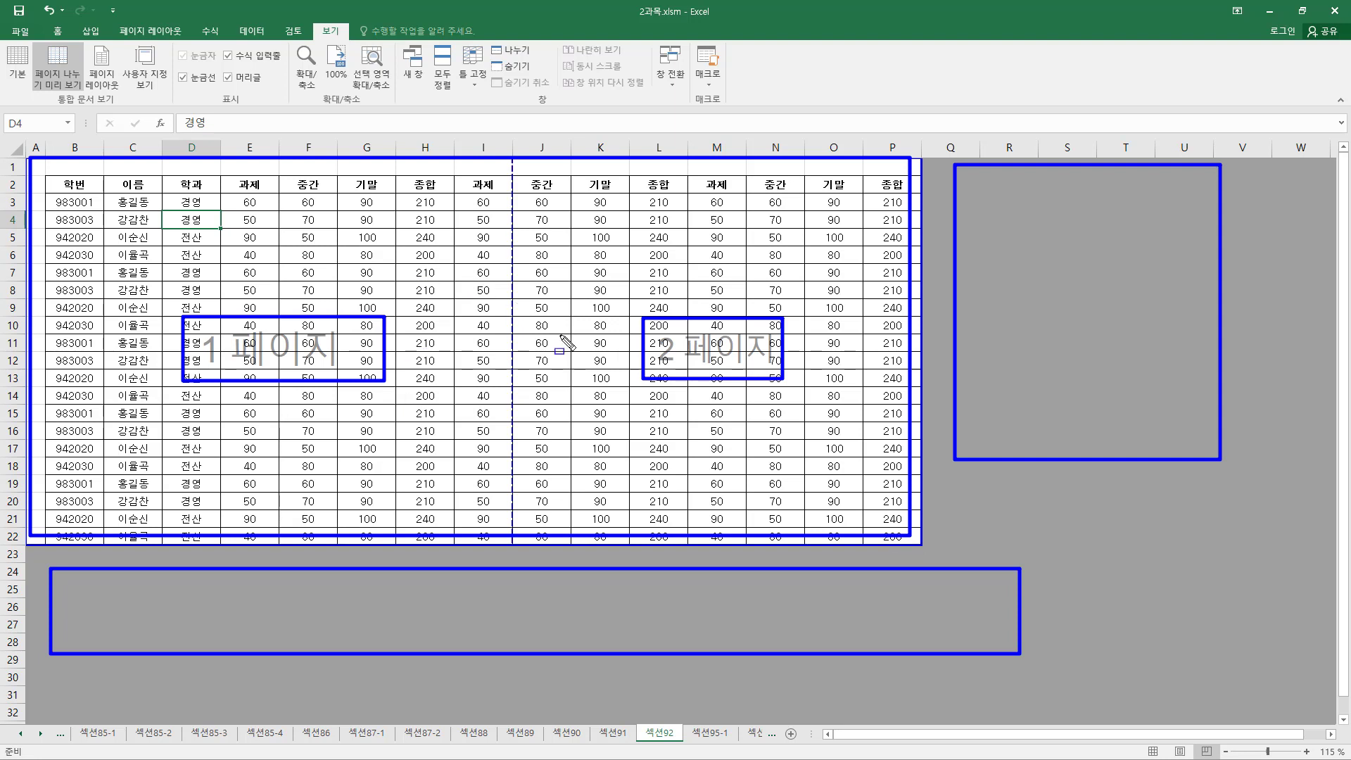
pyautogui.press('Escape')
pyautogui.hotkey('ctrl', '2')
pyautogui.moveTo(32, 156)
pyautogui.mouseDown()
pyautogui.moveTo(205, 348)
pyautogui.moveTo(507, 529)
pyautogui.mouseUp()
pyautogui.moveTo(524, 163); pyautogui.dragTo(916, 542)
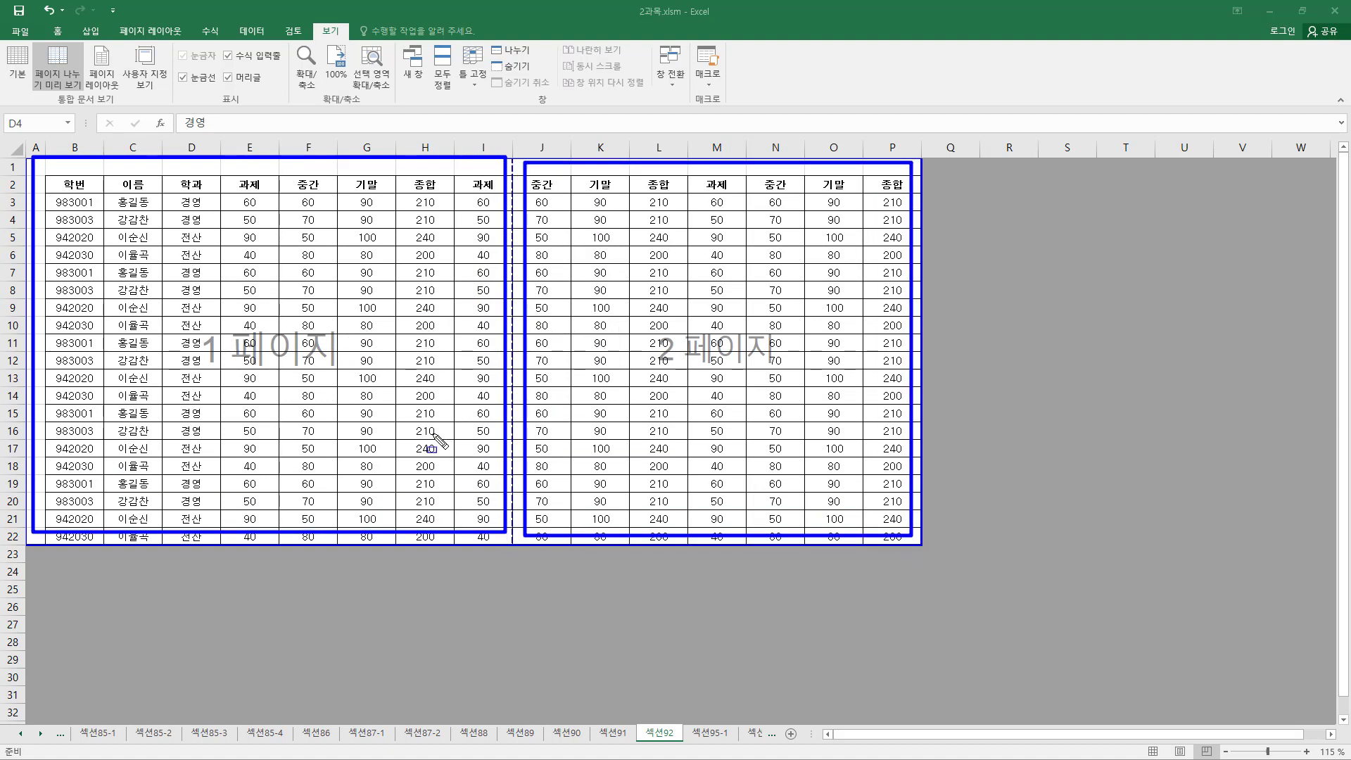
pyautogui.press('Escape')
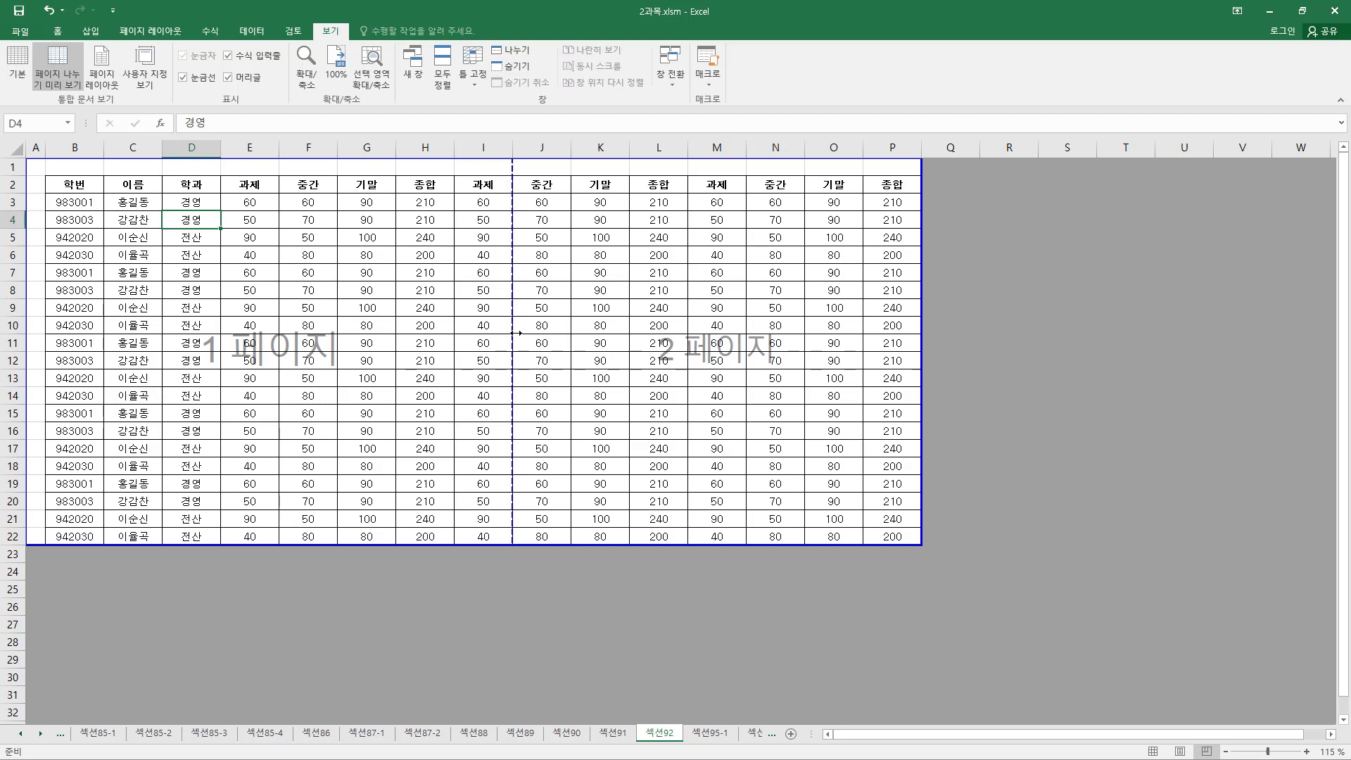
# - Move the vertical page break so that it falls between columns H and I
pyautogui.hotkey('ctrl', '2')
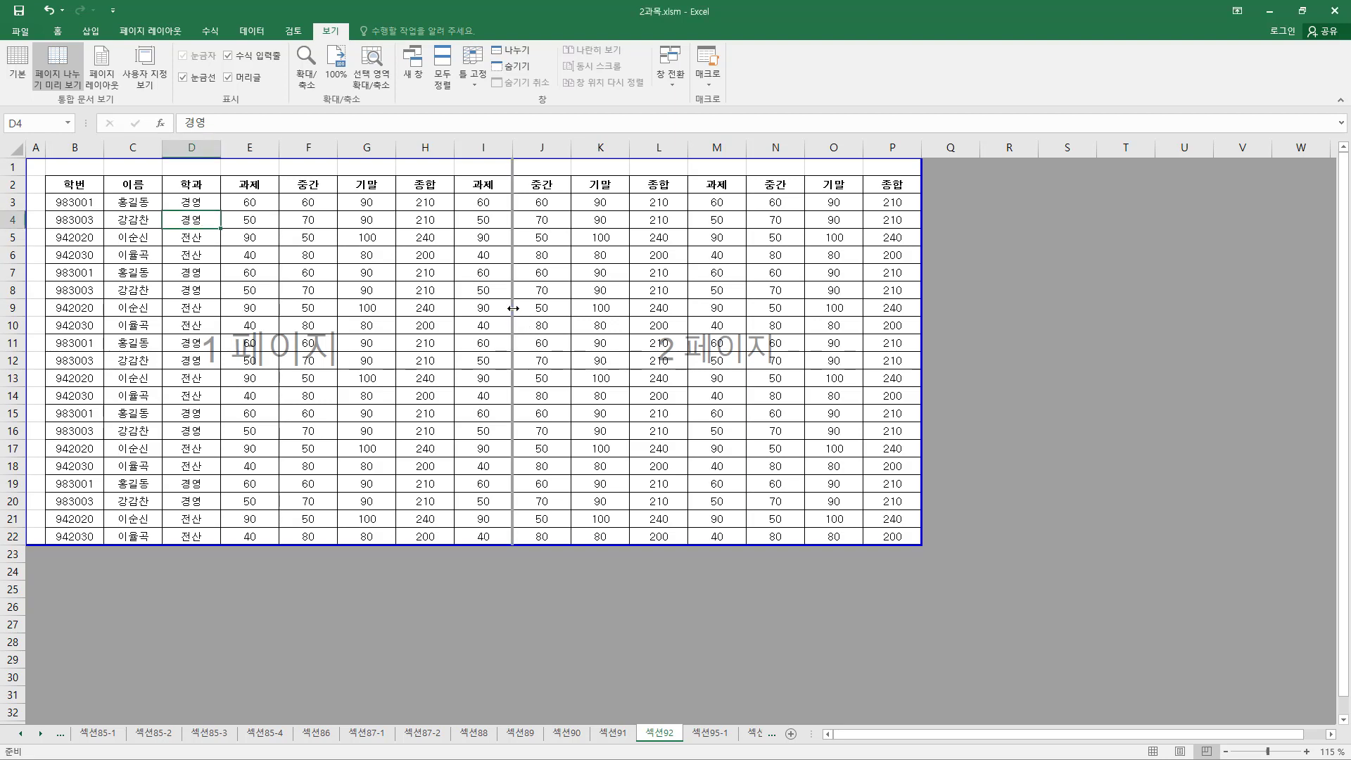
pyautogui.moveTo(514, 307); pyautogui.dragTo(451, 308)
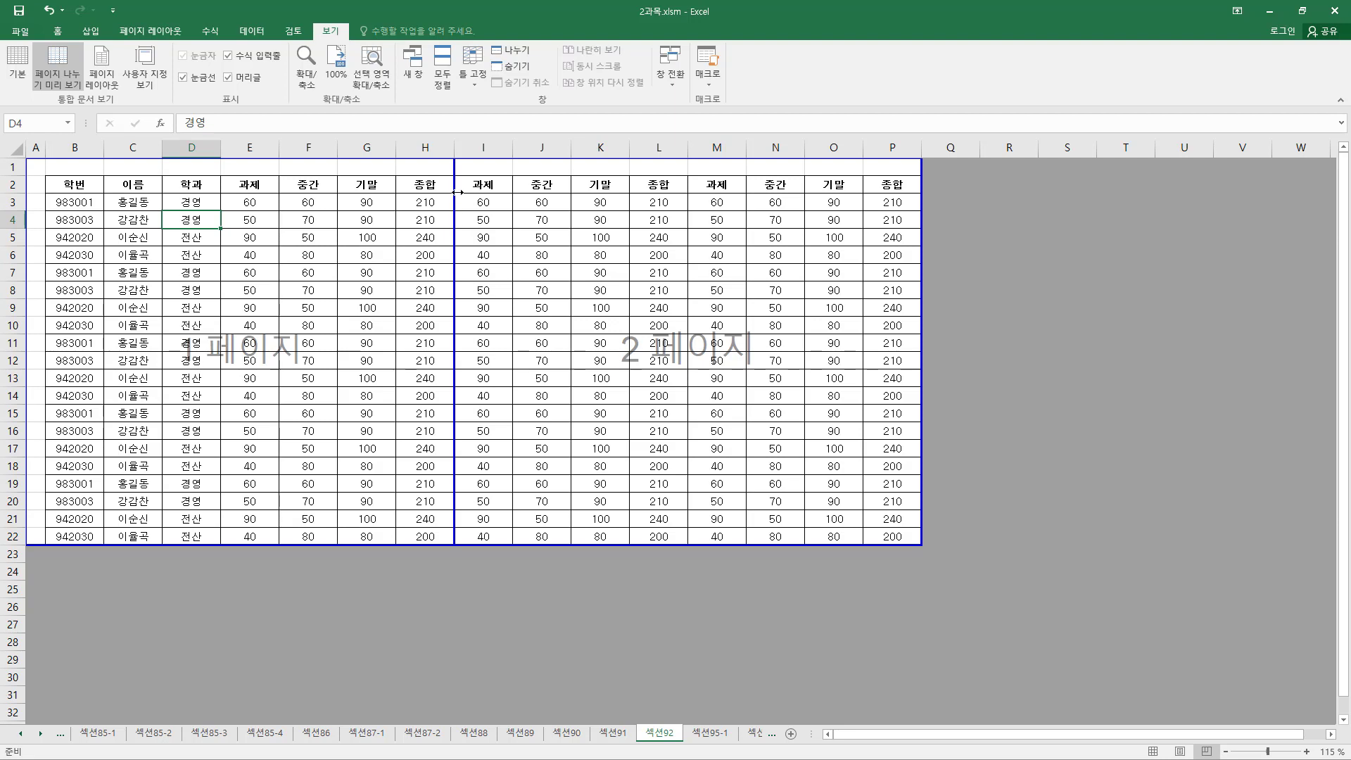
pyautogui.moveTo(454, 168); pyautogui.dragTo(514, 170)
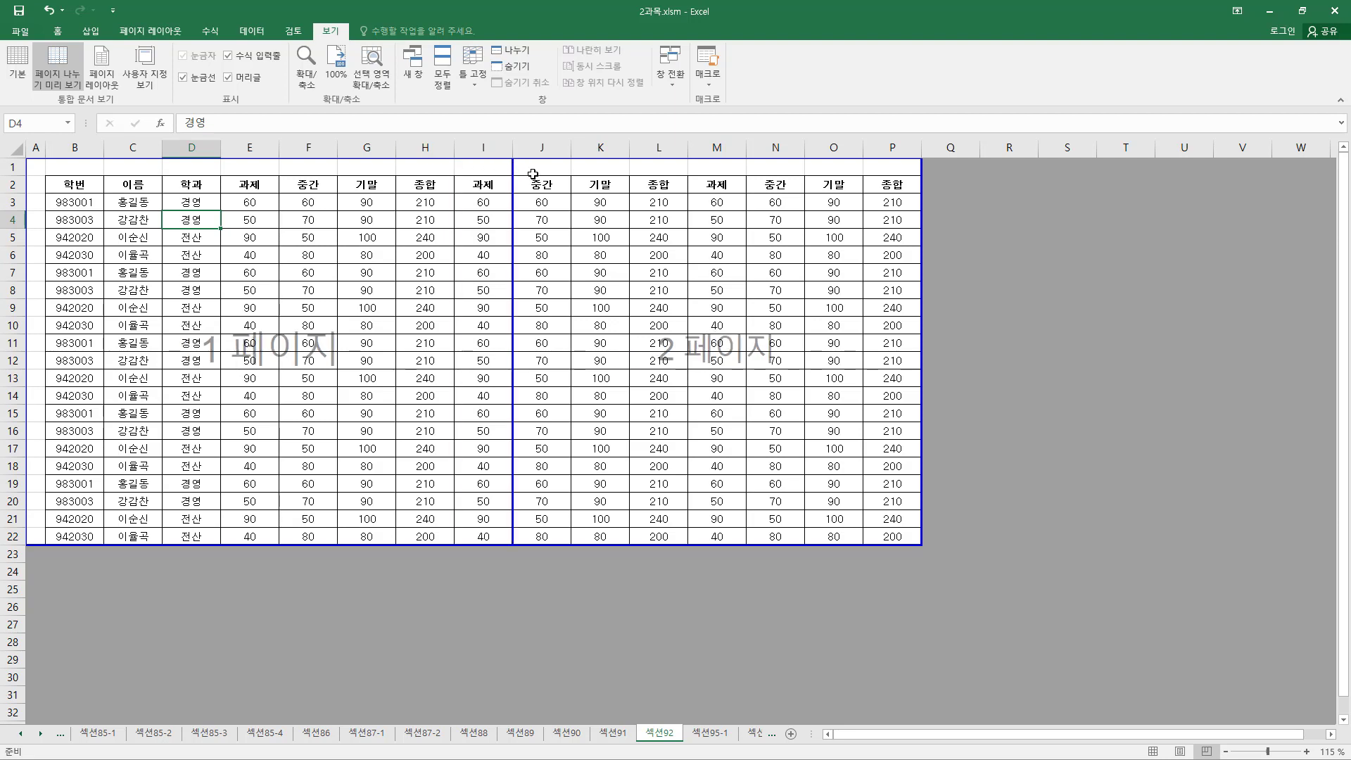
pyautogui.moveTo(610, 173); pyautogui.dragTo(432, 174)
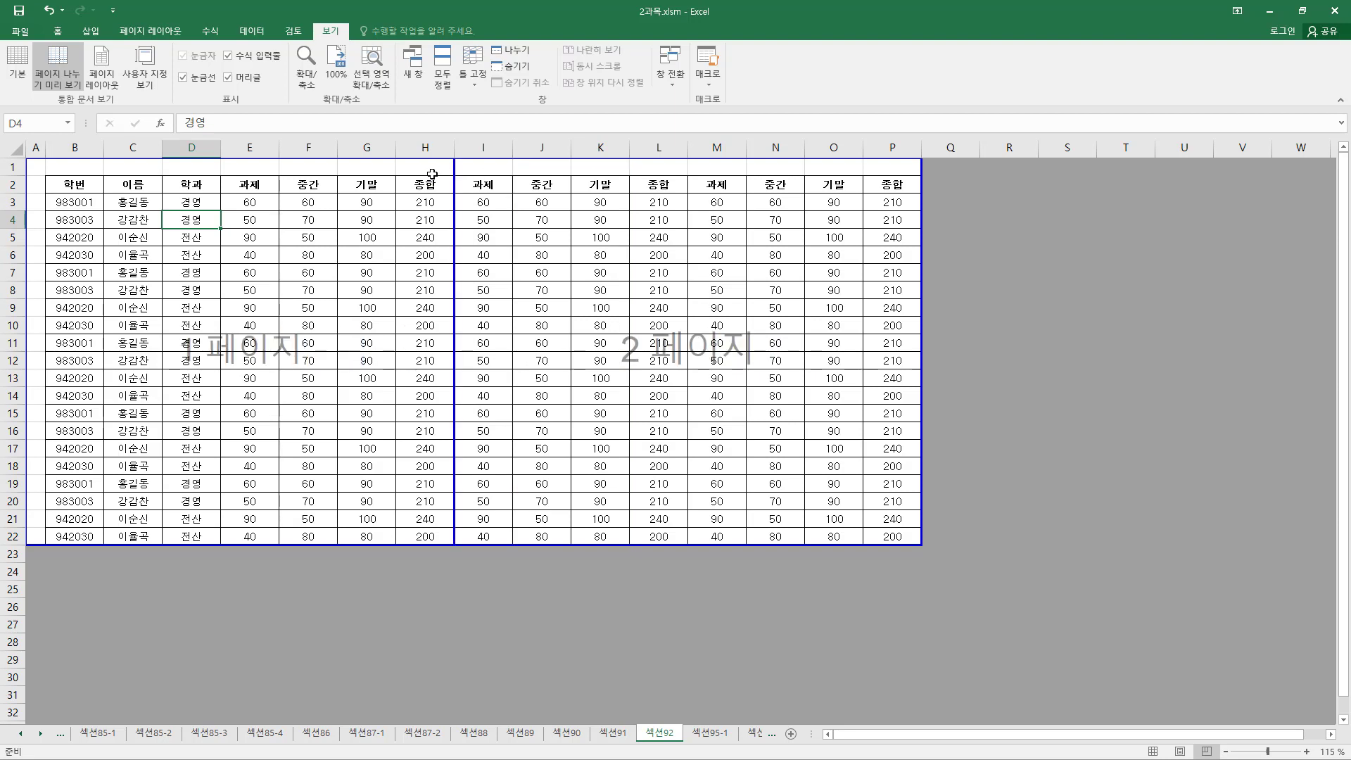
# - Remove the manual page break before column I, working from cell I10
pyautogui.click(478, 326)
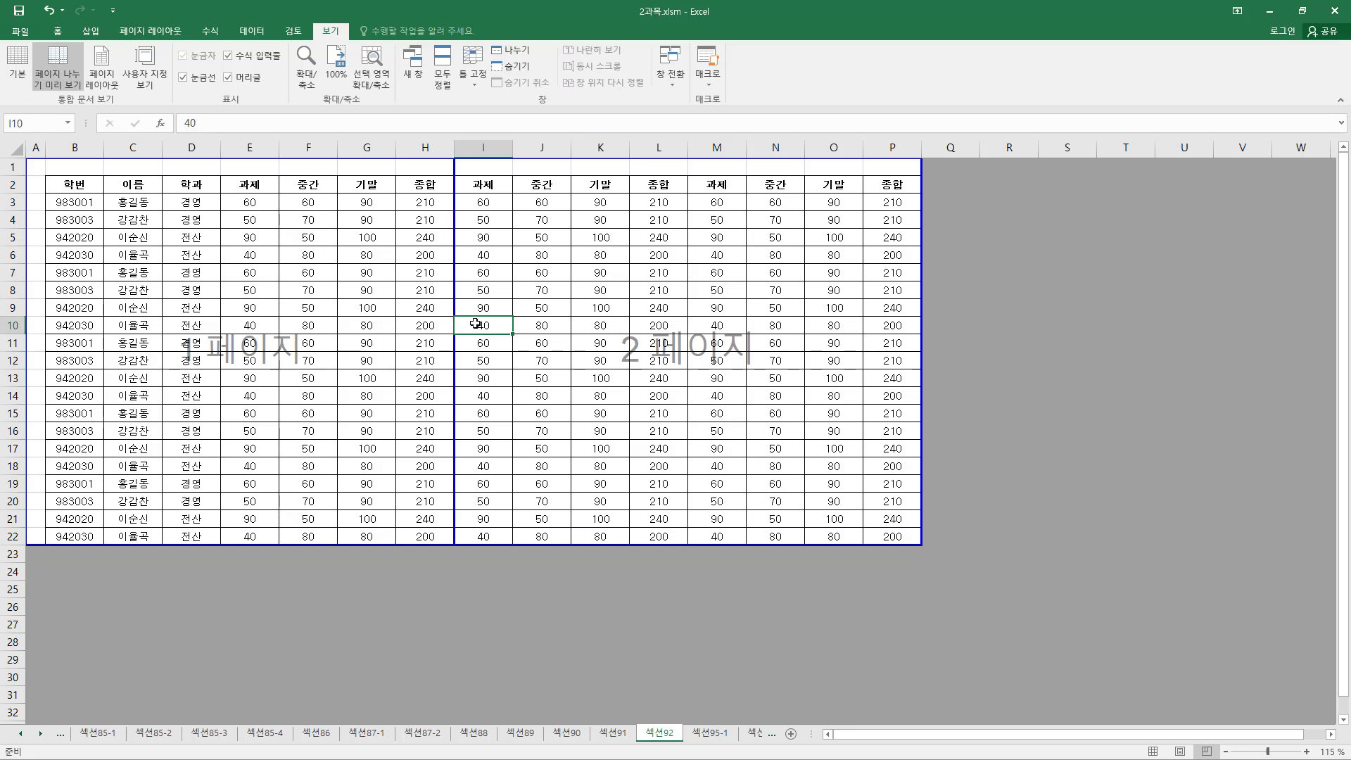
pyautogui.click(151, 33)
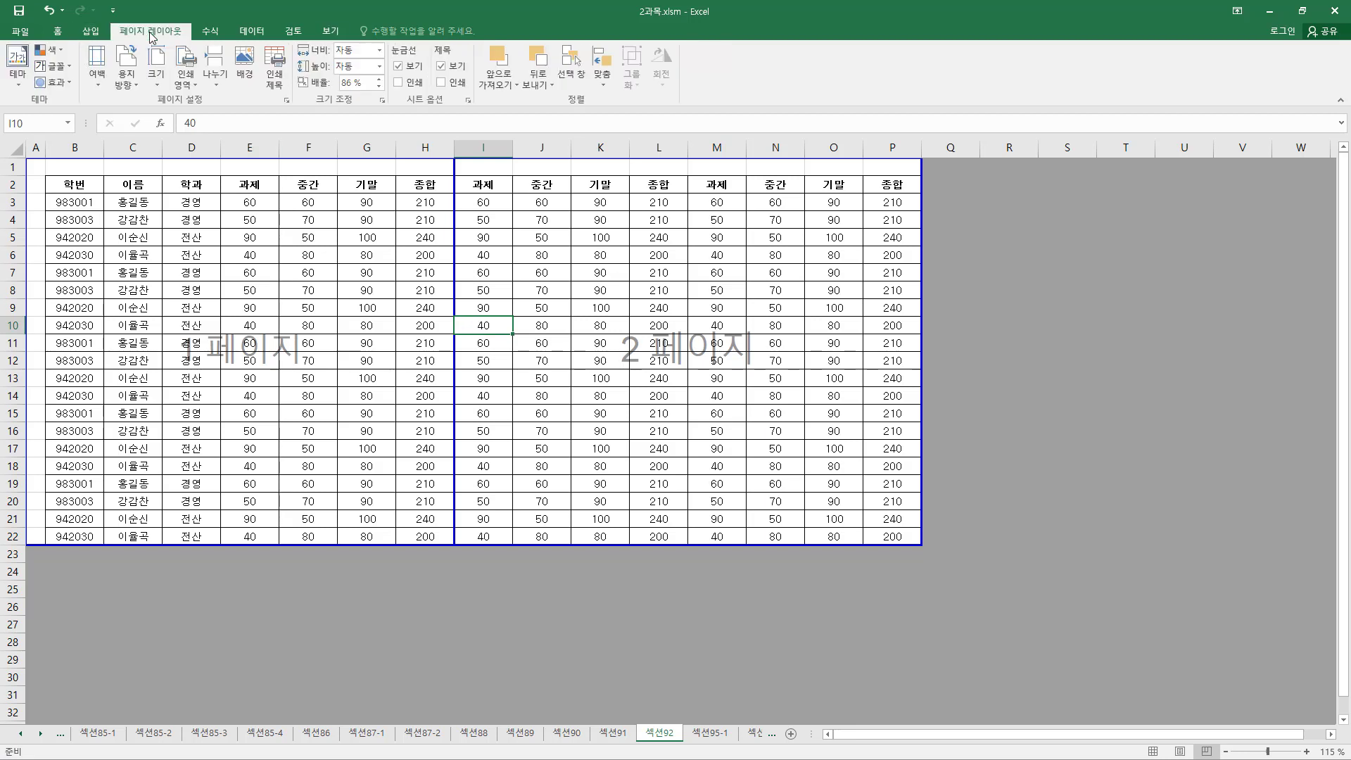
pyautogui.moveTo(156, 93); pyautogui.dragTo(204, 110)
pyautogui.moveTo(201, 40); pyautogui.dragTo(231, 87)
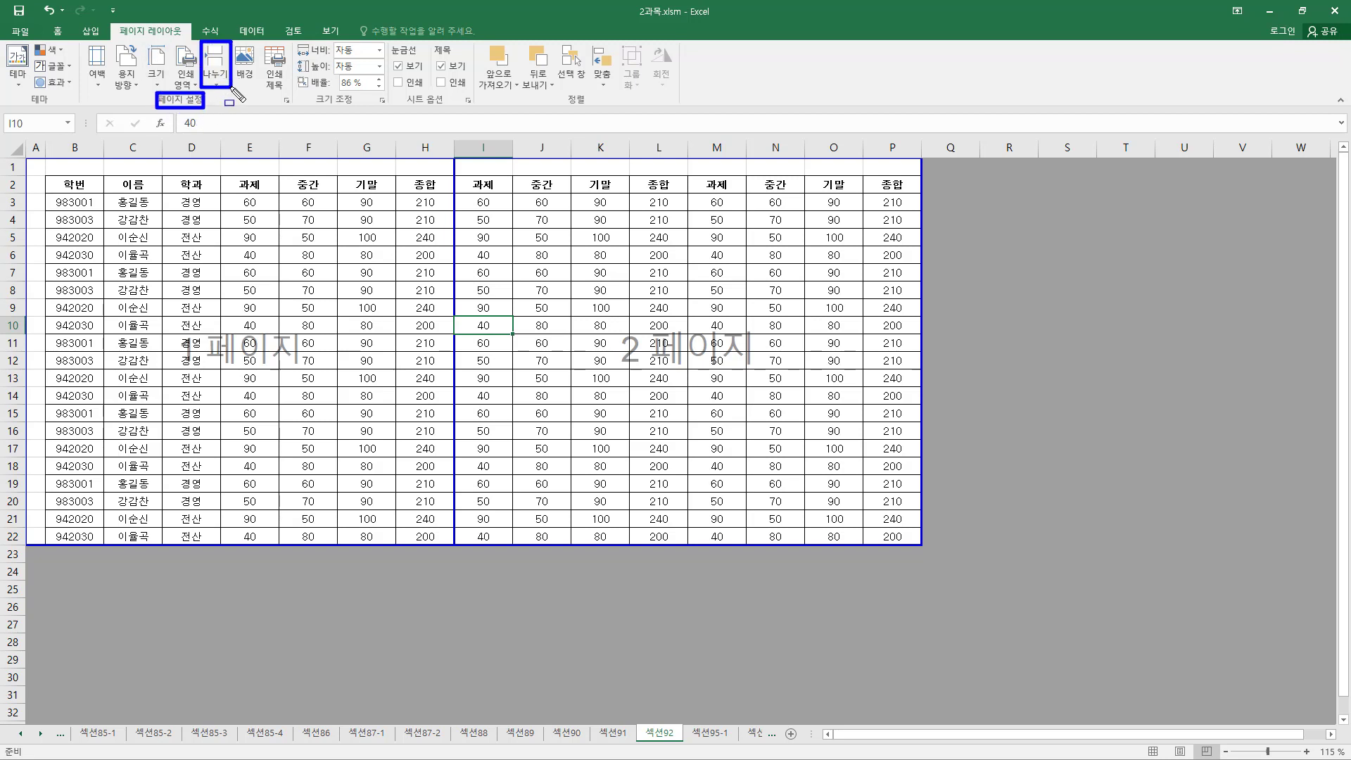
pyautogui.press('Escape')
pyautogui.click(216, 83)
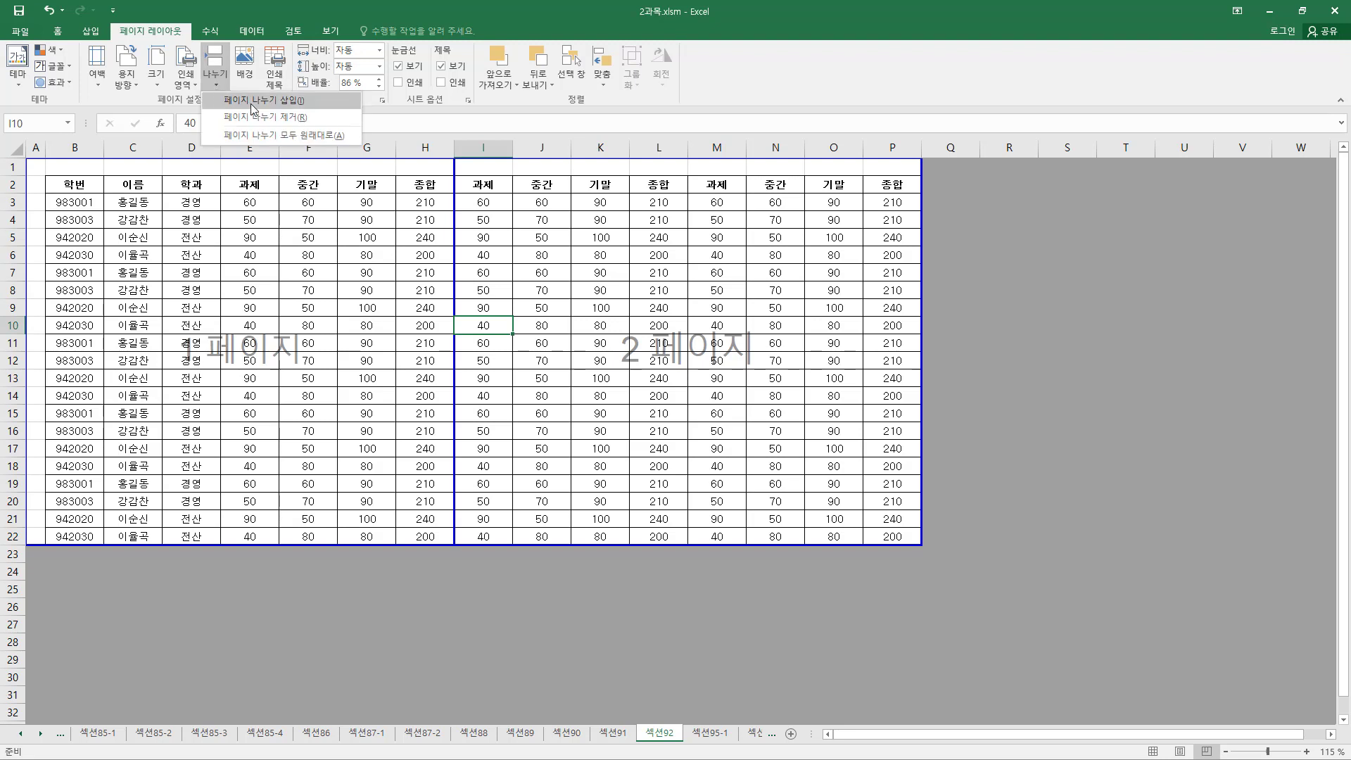
pyautogui.click(484, 327)
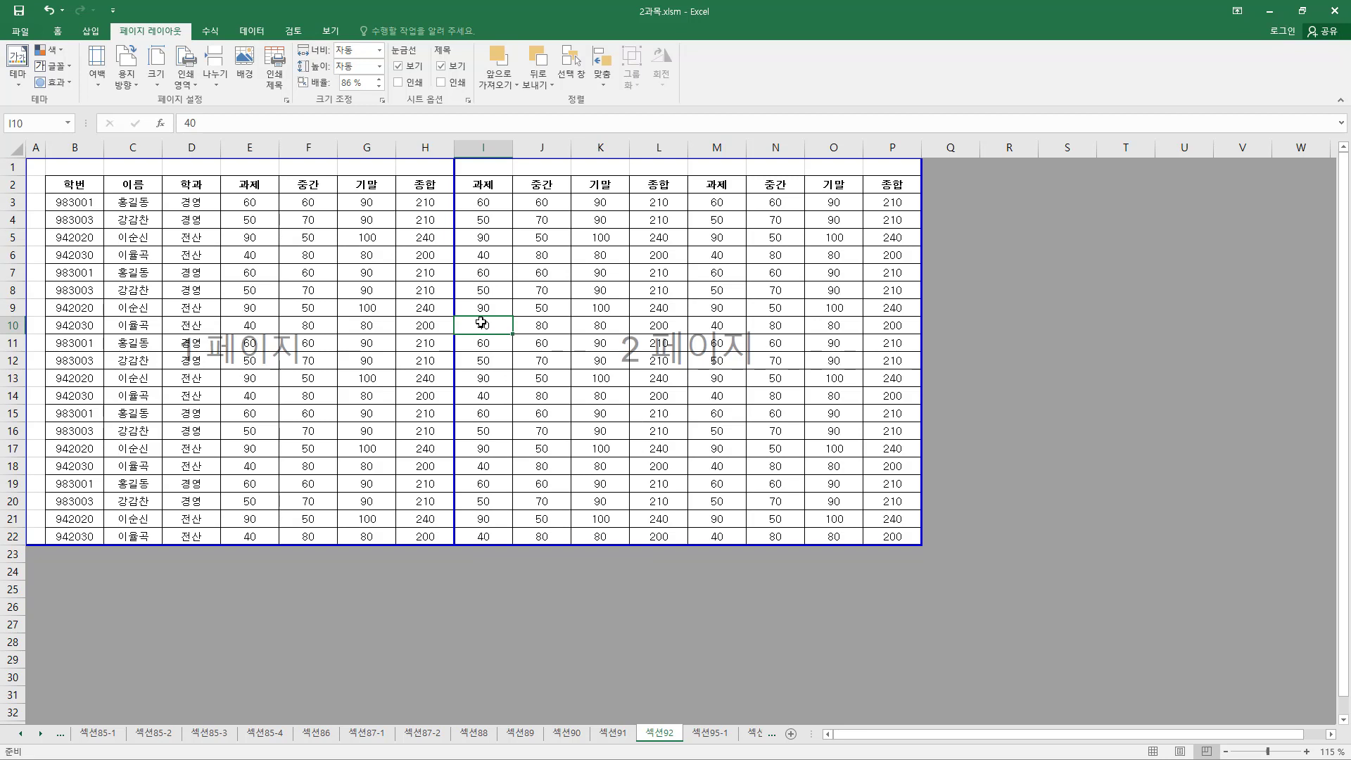
pyautogui.rightClick(481, 322)
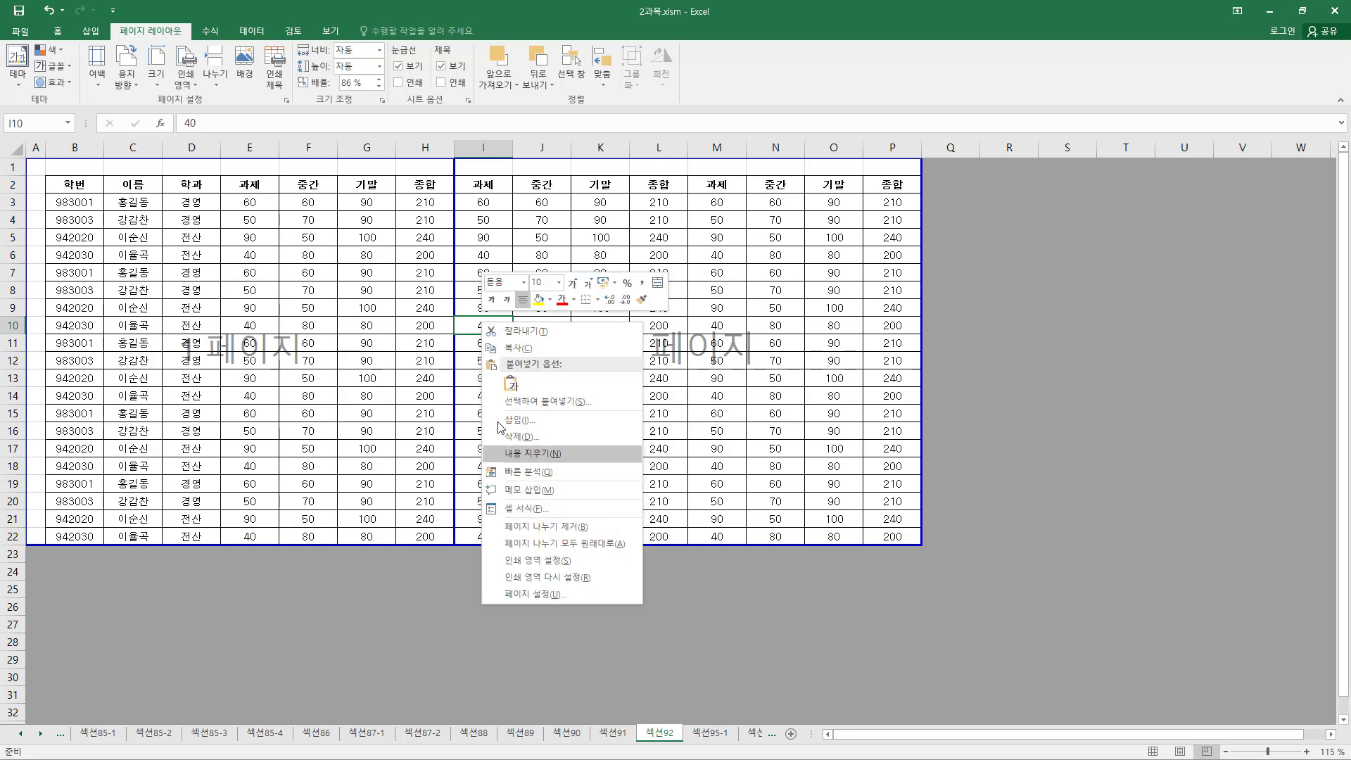
pyautogui.click(564, 527)
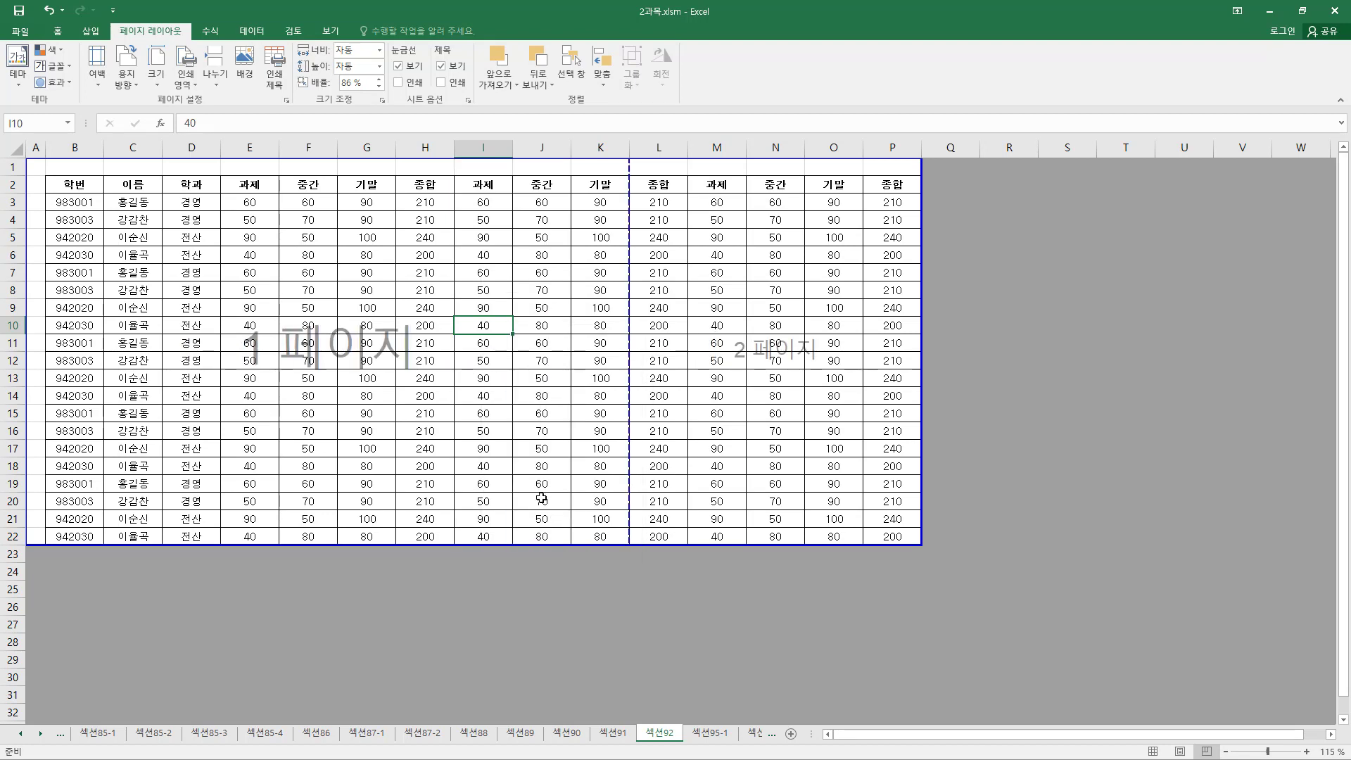
# - Compare which page break commands a cell offers in Page Break Preview and in Normal view
pyautogui.rightClick(475, 325)
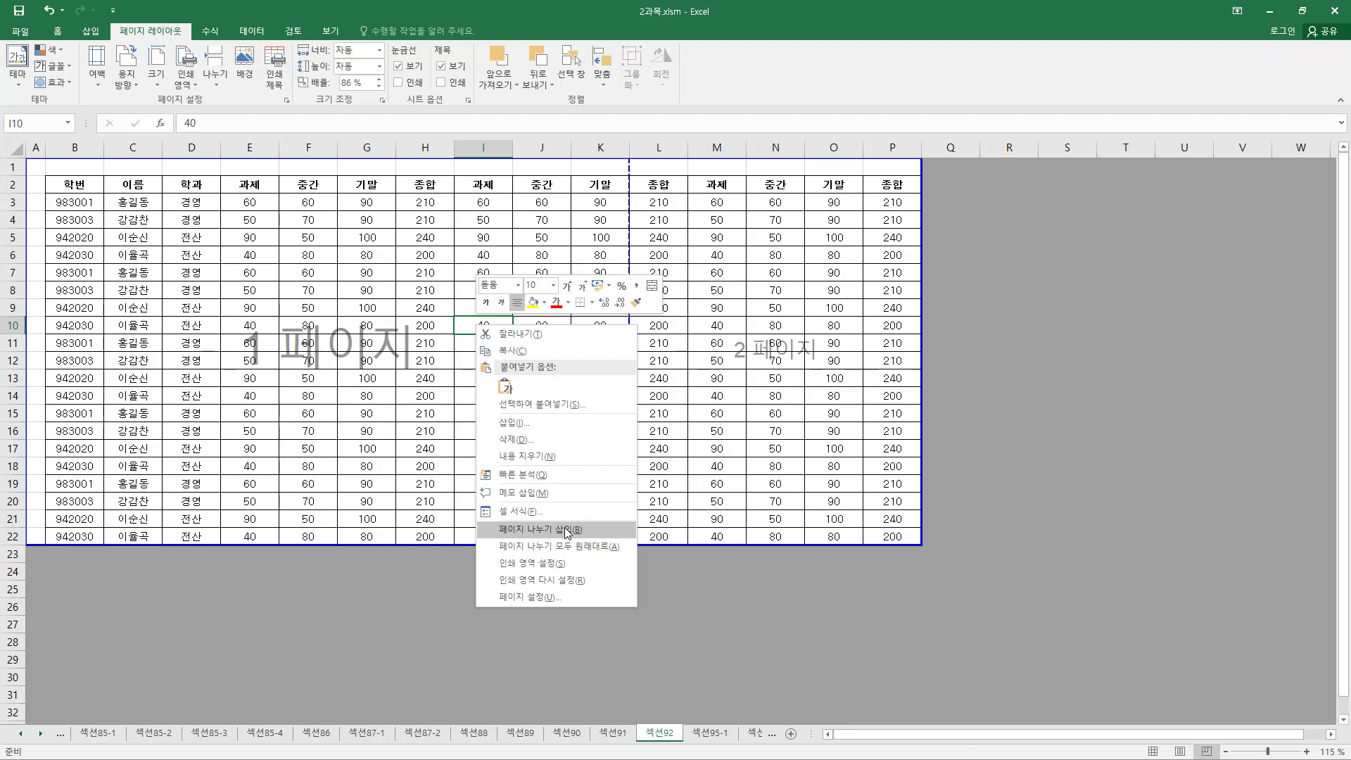
pyautogui.click(330, 31)
pyautogui.click(17, 64)
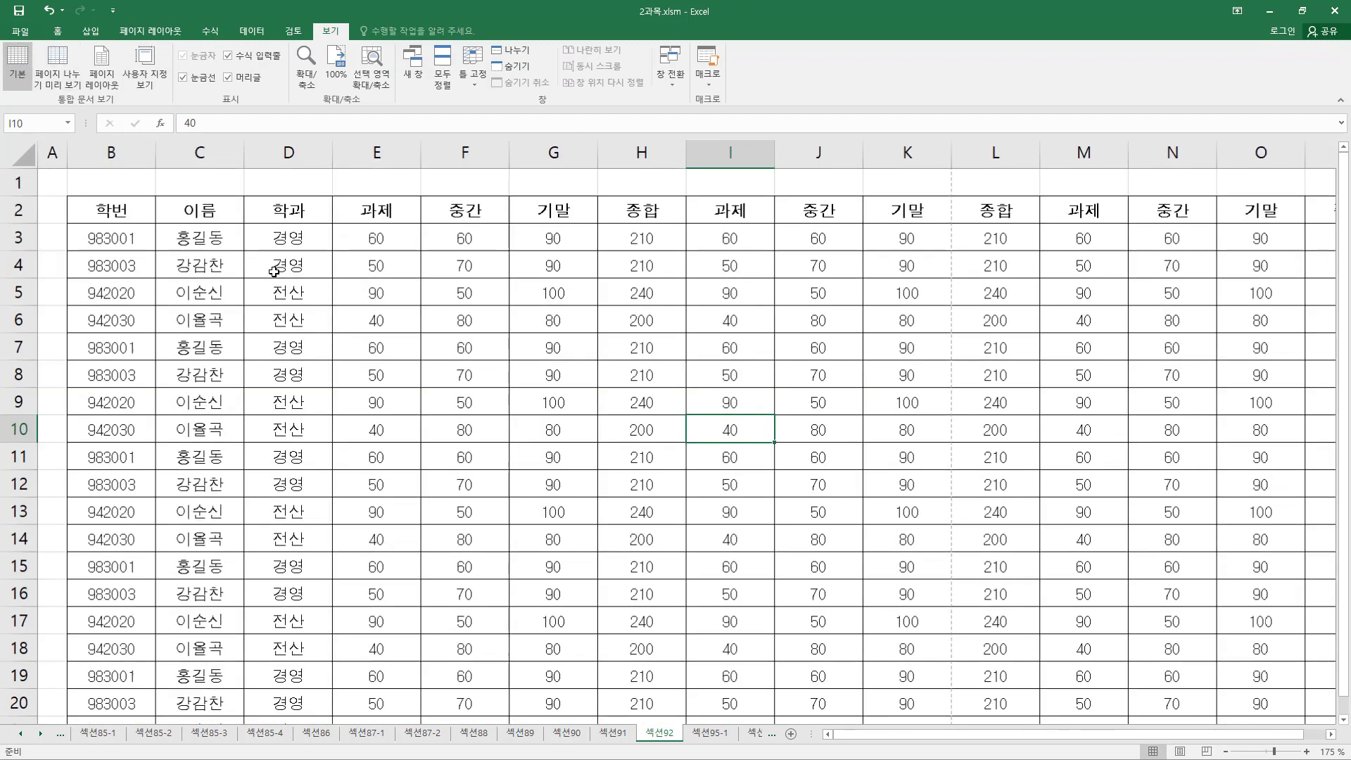
pyautogui.click(450, 266)
pyautogui.rightClick(550, 267)
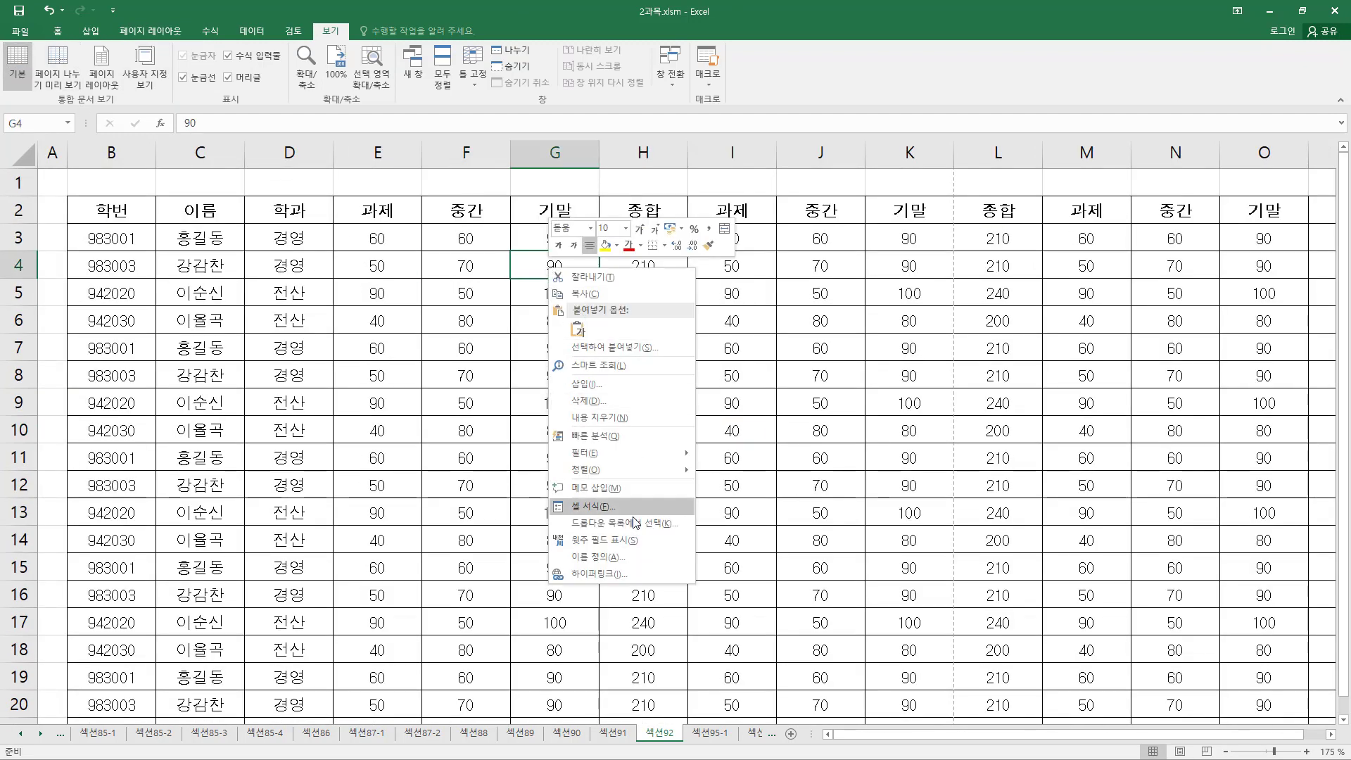
pyautogui.click(74, 69)
pyautogui.click(487, 242)
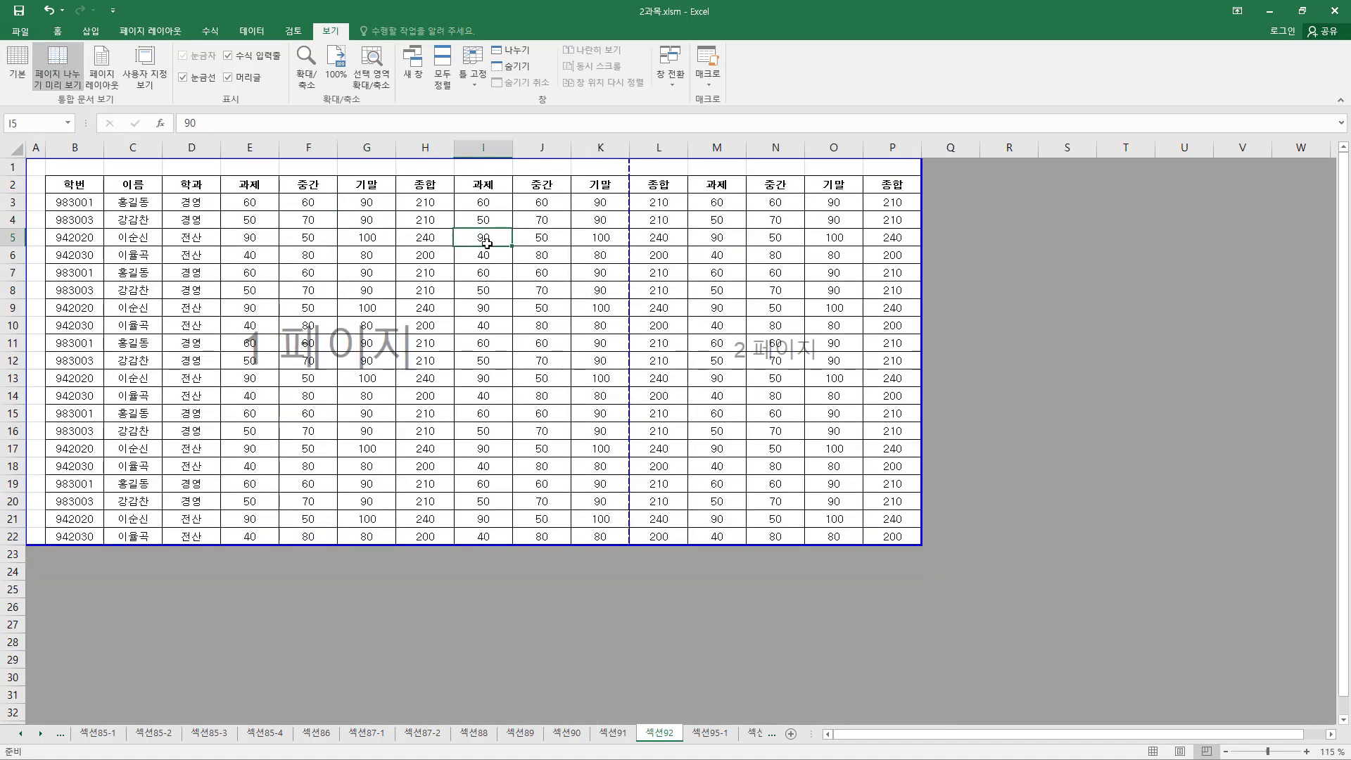
pyautogui.rightClick(487, 243)
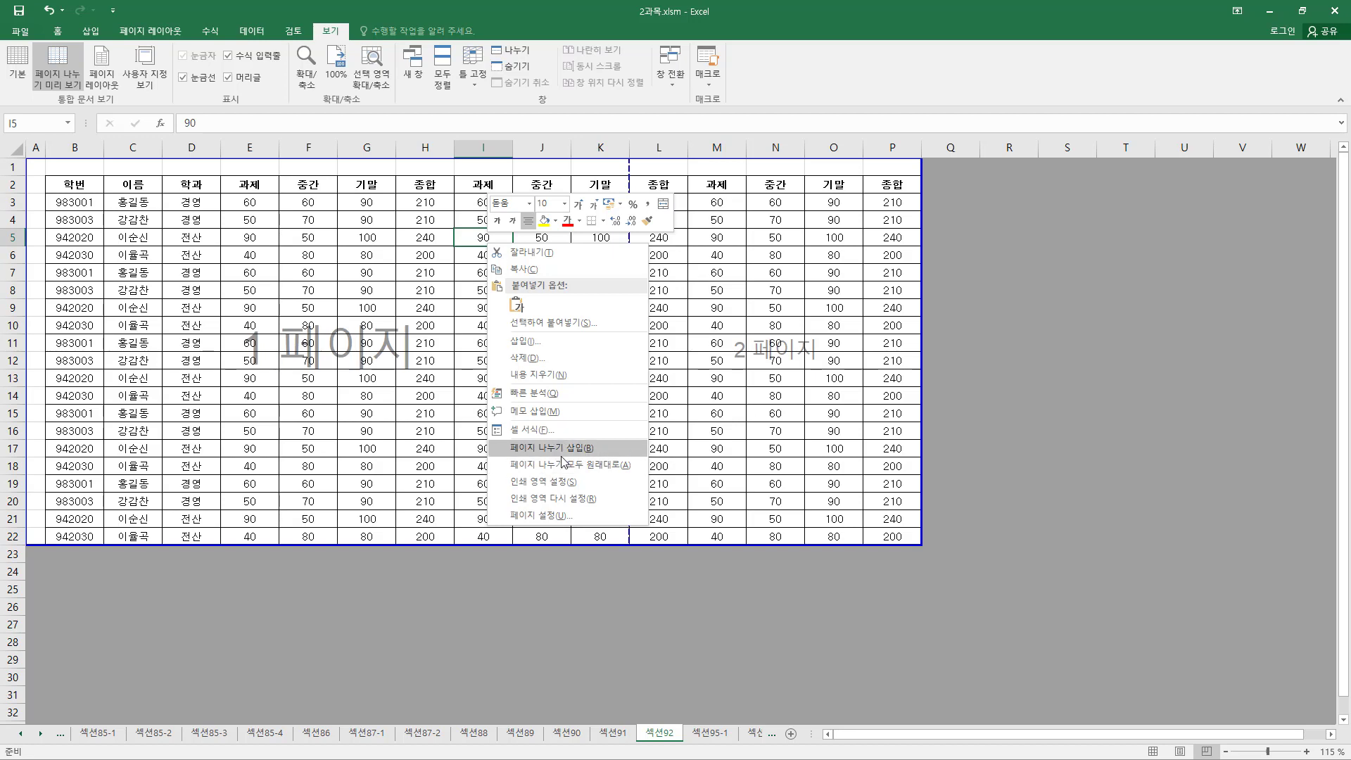
# - Insert a page break at cell E7 in Page Break Preview
pyautogui.click(257, 277)
pyautogui.rightClick(260, 280)
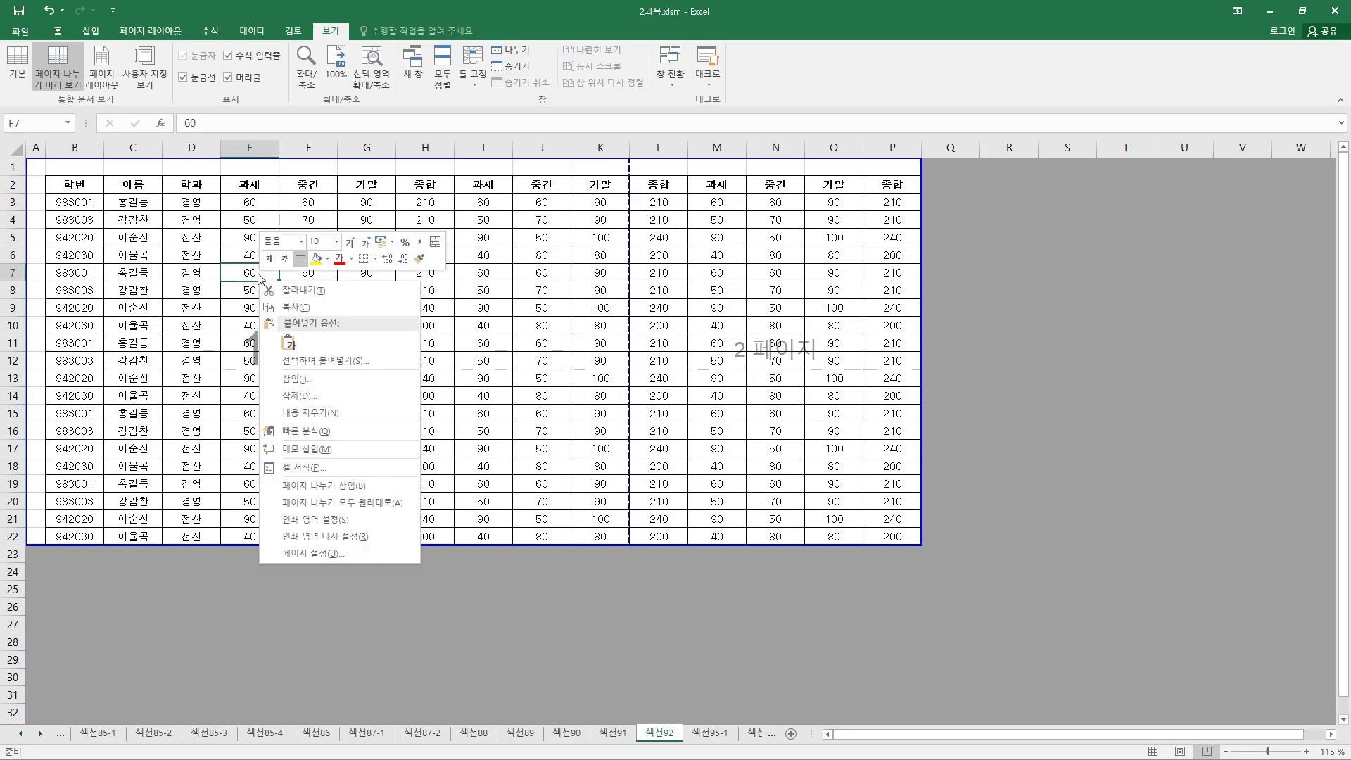
pyautogui.click(332, 485)
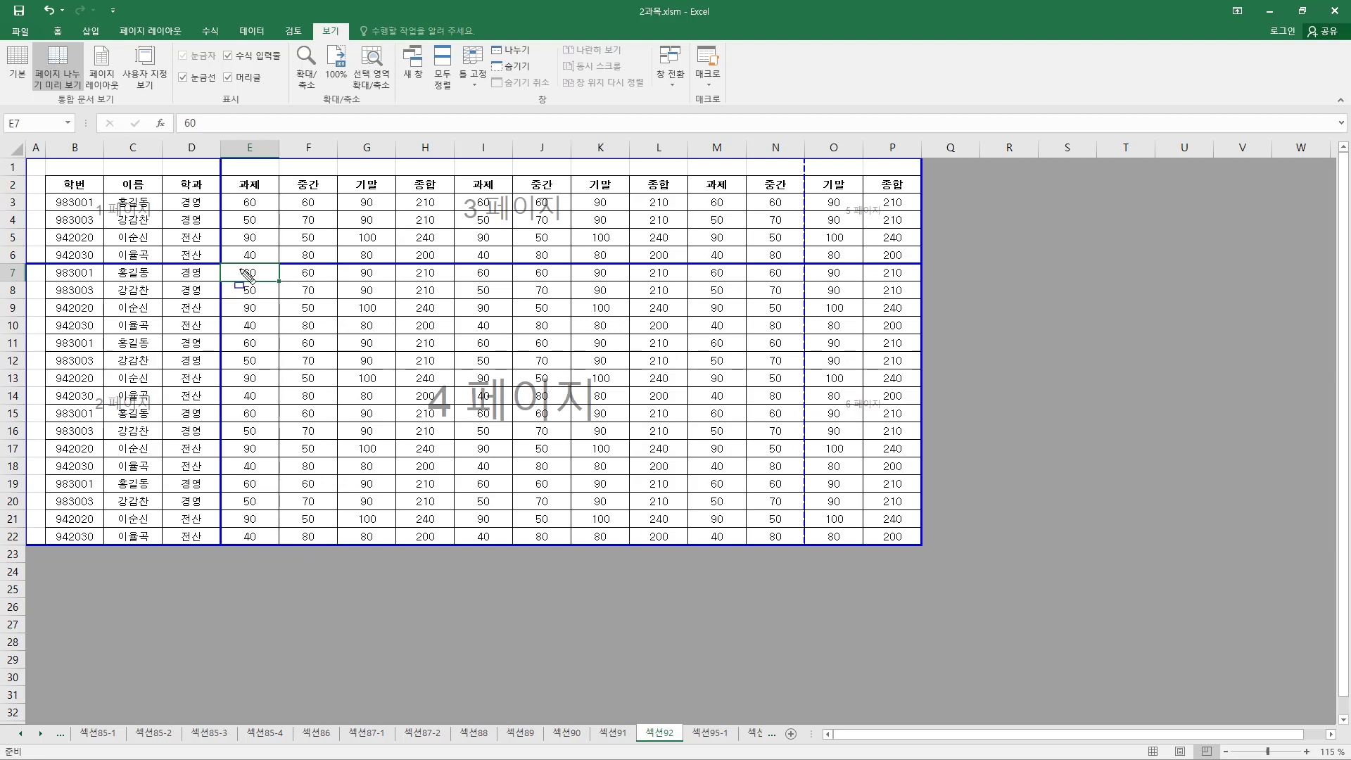
pyautogui.moveTo(230, 266); pyautogui.dragTo(264, 280)
pyautogui.moveTo(42, 266); pyautogui.dragTo(916, 266)
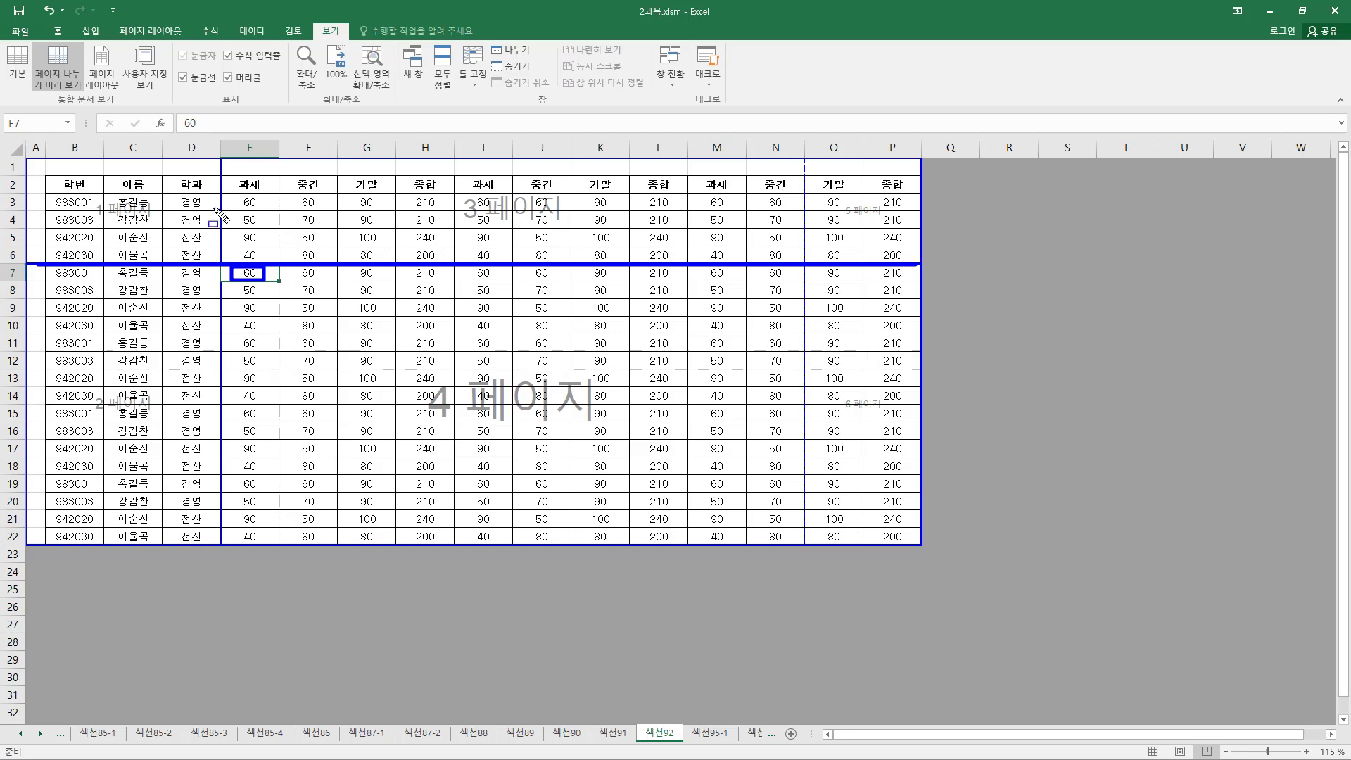
pyautogui.moveTo(208, 148); pyautogui.dragTo(247, 307)
pyautogui.moveTo(228, 546); pyautogui.dragTo(266, 331)
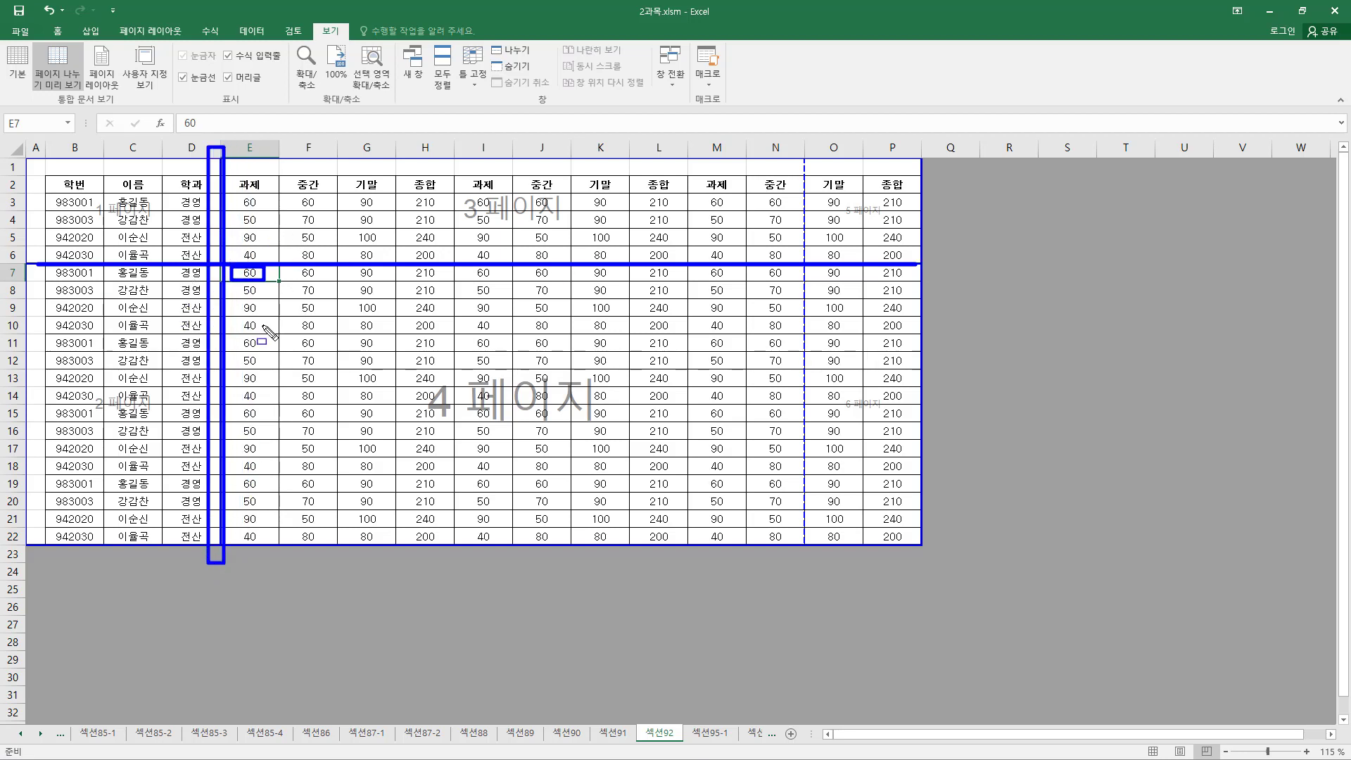
pyautogui.moveTo(68, 177)
pyautogui.mouseDown()
pyautogui.moveTo(103, 199)
pyautogui.moveTo(915, 243)
pyautogui.mouseUp()
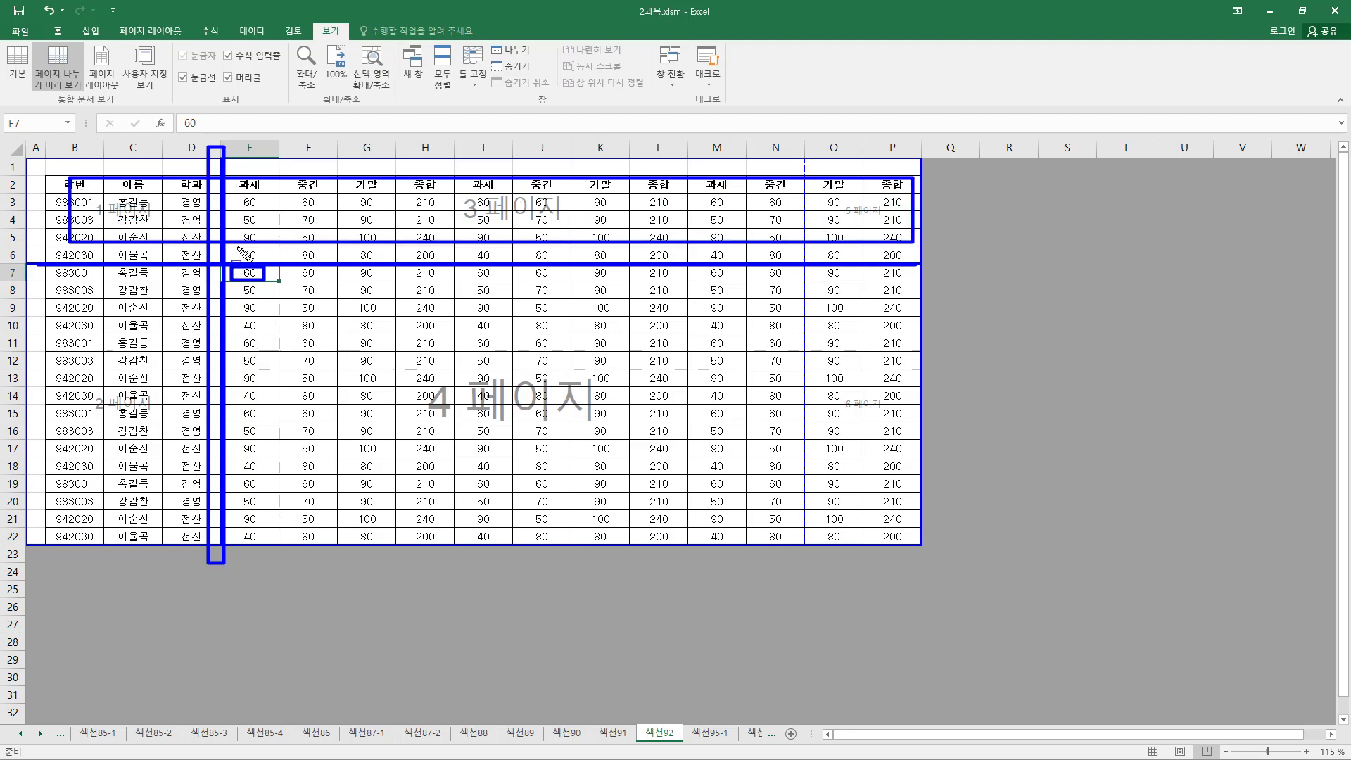
# - Move the horizontal page break so that it falls between rows 11 and 12
pyautogui.press('Escape')
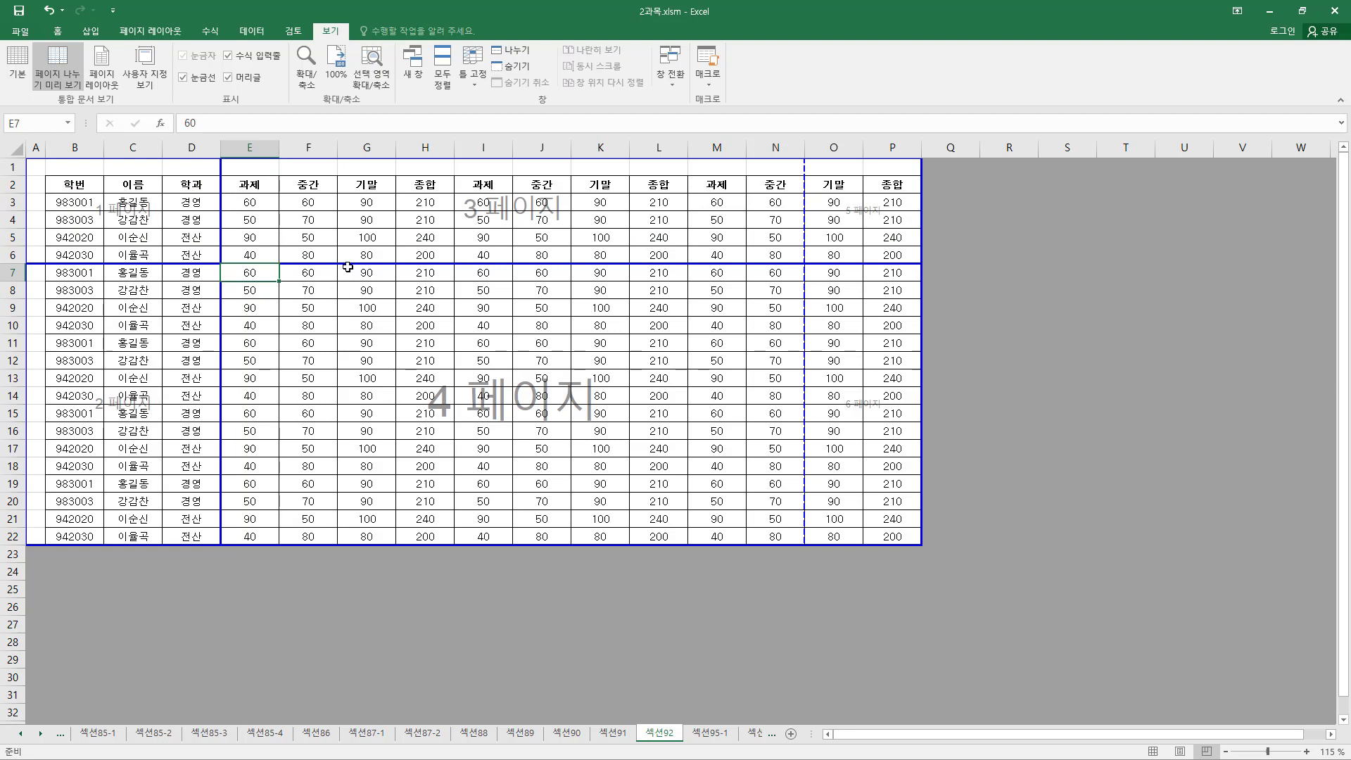
pyautogui.moveTo(350, 264); pyautogui.dragTo(352, 334)
pyautogui.moveTo(524, 335); pyautogui.dragTo(523, 351)
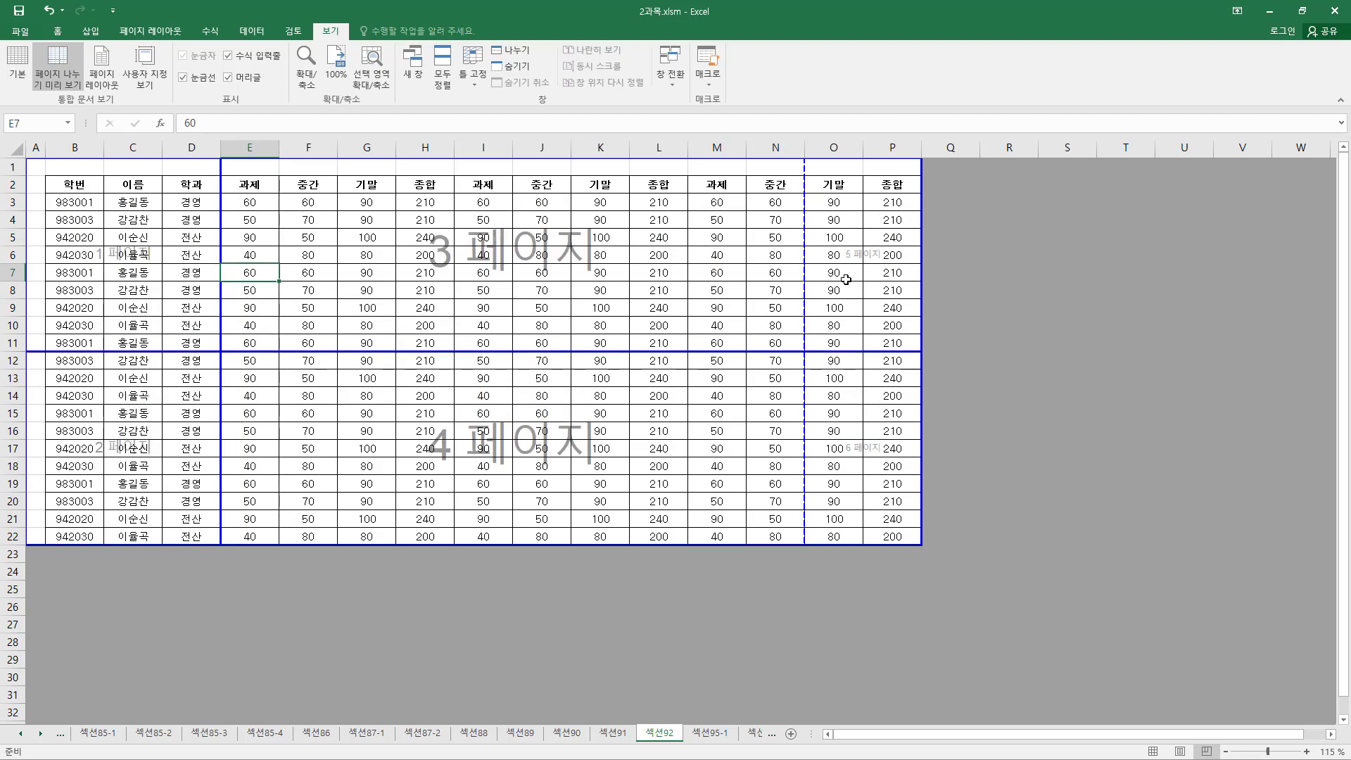
pyautogui.moveTo(802, 158); pyautogui.dragTo(824, 524)
pyautogui.moveTo(215, 153); pyautogui.dragTo(184, 192)
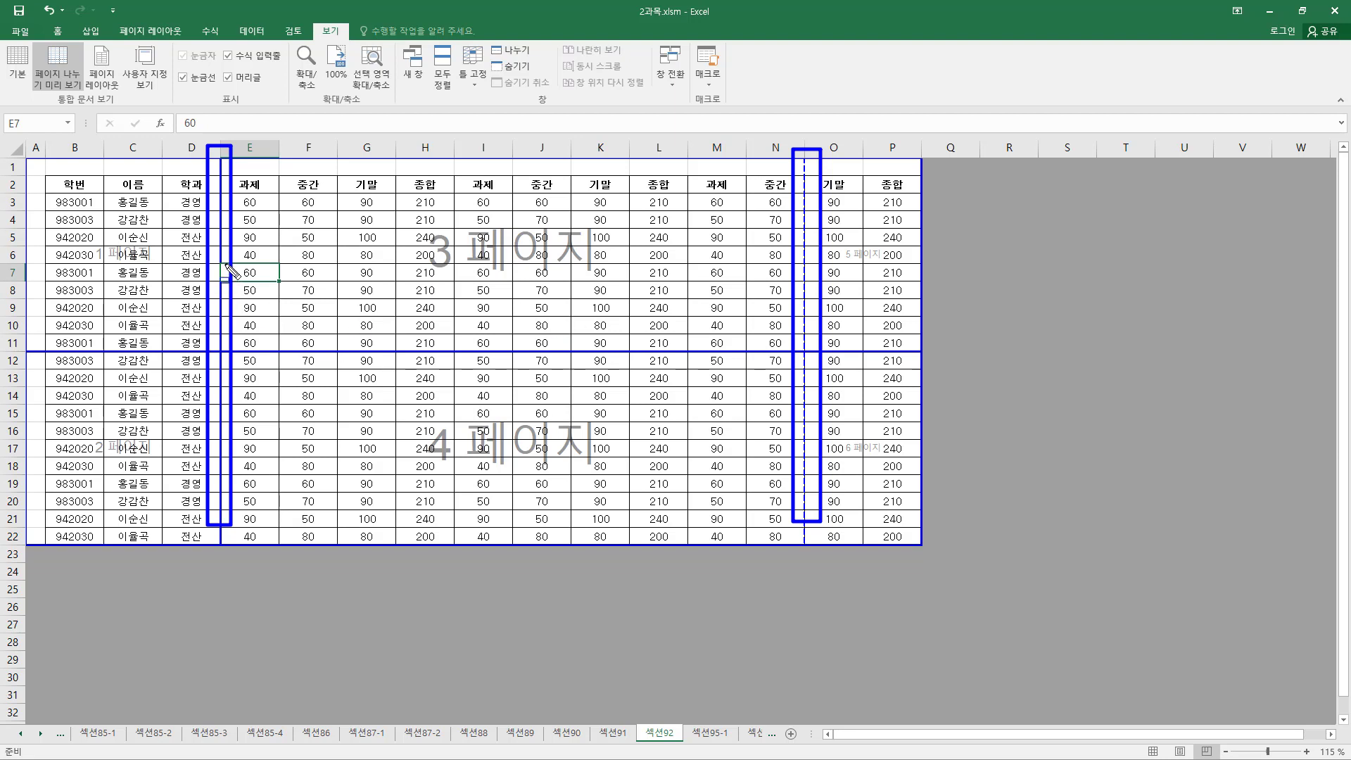
pyautogui.press('Escape')
pyautogui.moveTo(207, 142)
pyautogui.mouseDown()
pyautogui.moveTo(238, 278)
pyautogui.moveTo(244, 506)
pyautogui.mouseUp()
pyautogui.press('Escape')
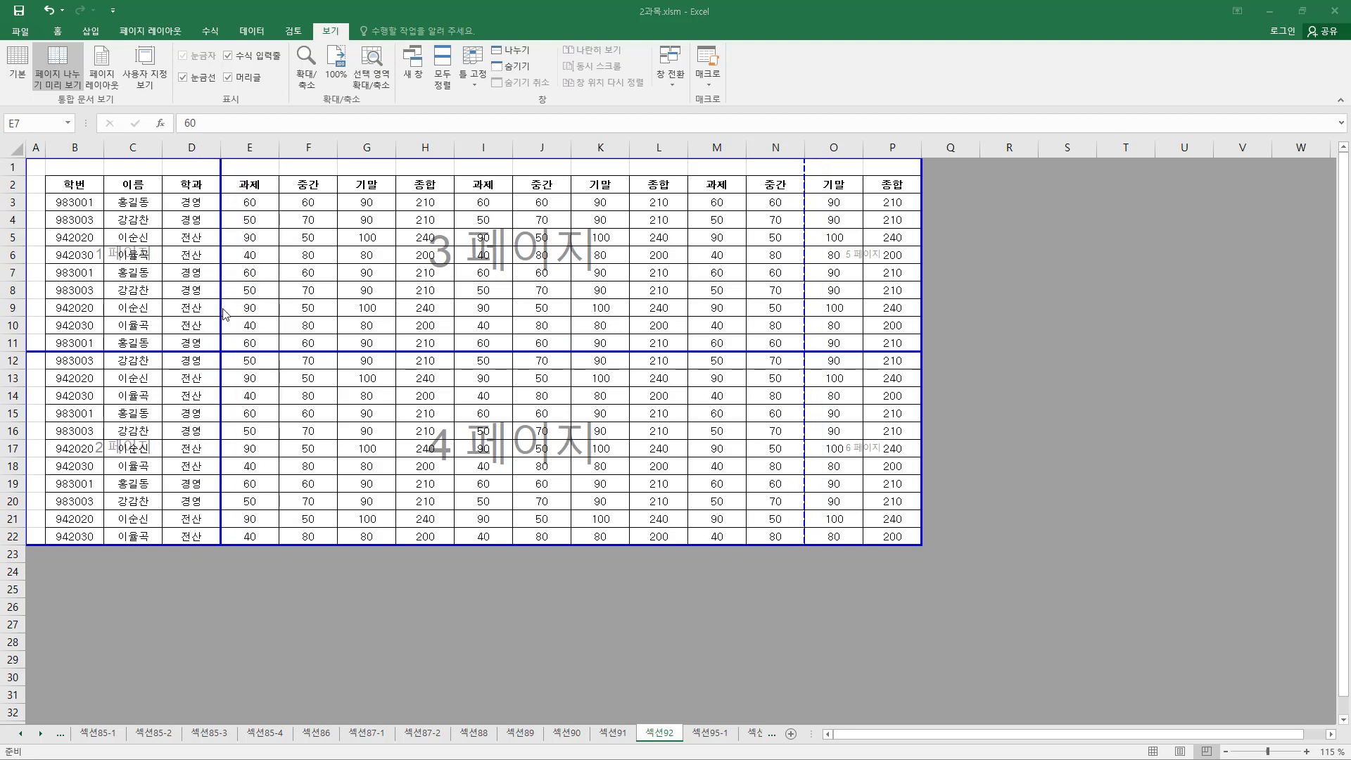
# - Remove the vertical page break before column E and the horizontal one below row 11 by moving them outside the page area
pyautogui.moveTo(221, 306); pyautogui.dragTo(1025, 299)
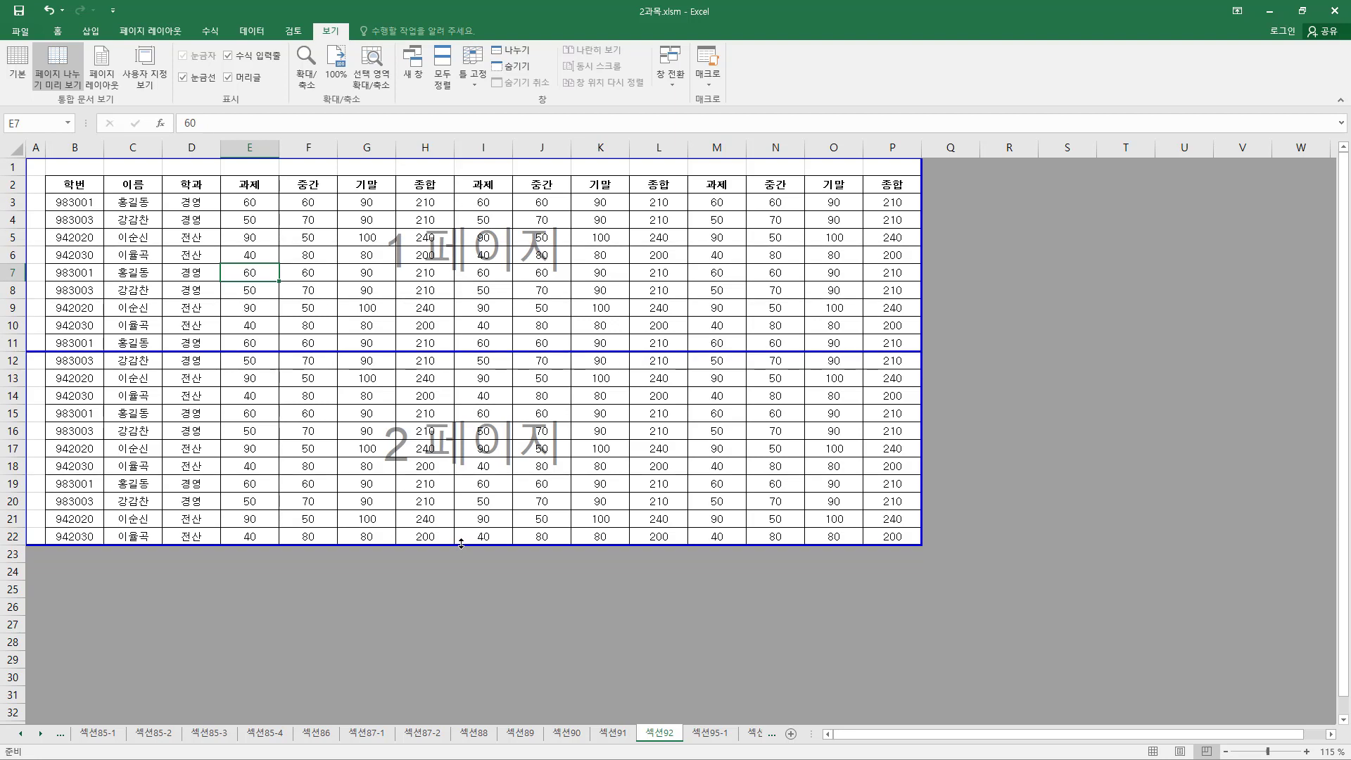
pyautogui.moveTo(461, 542); pyautogui.dragTo(464, 547)
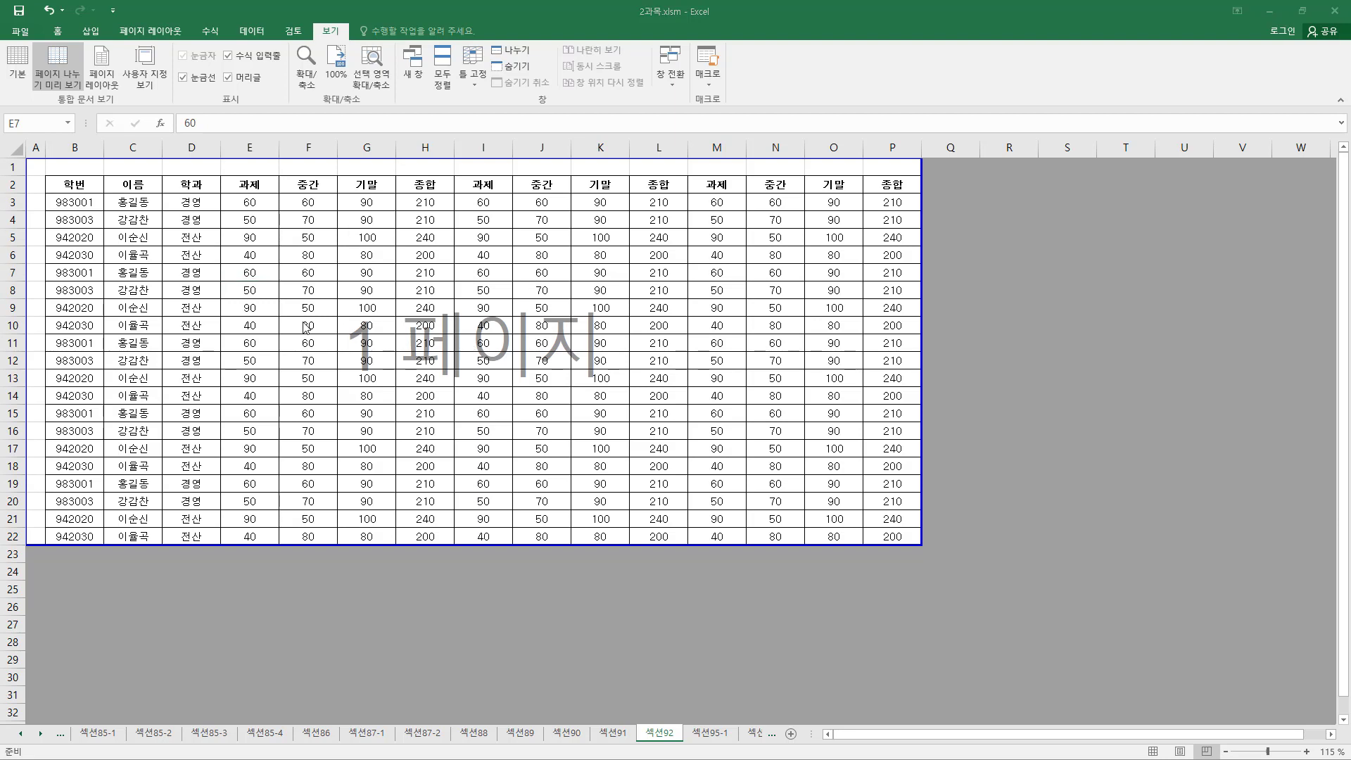
pyautogui.click(298, 268)
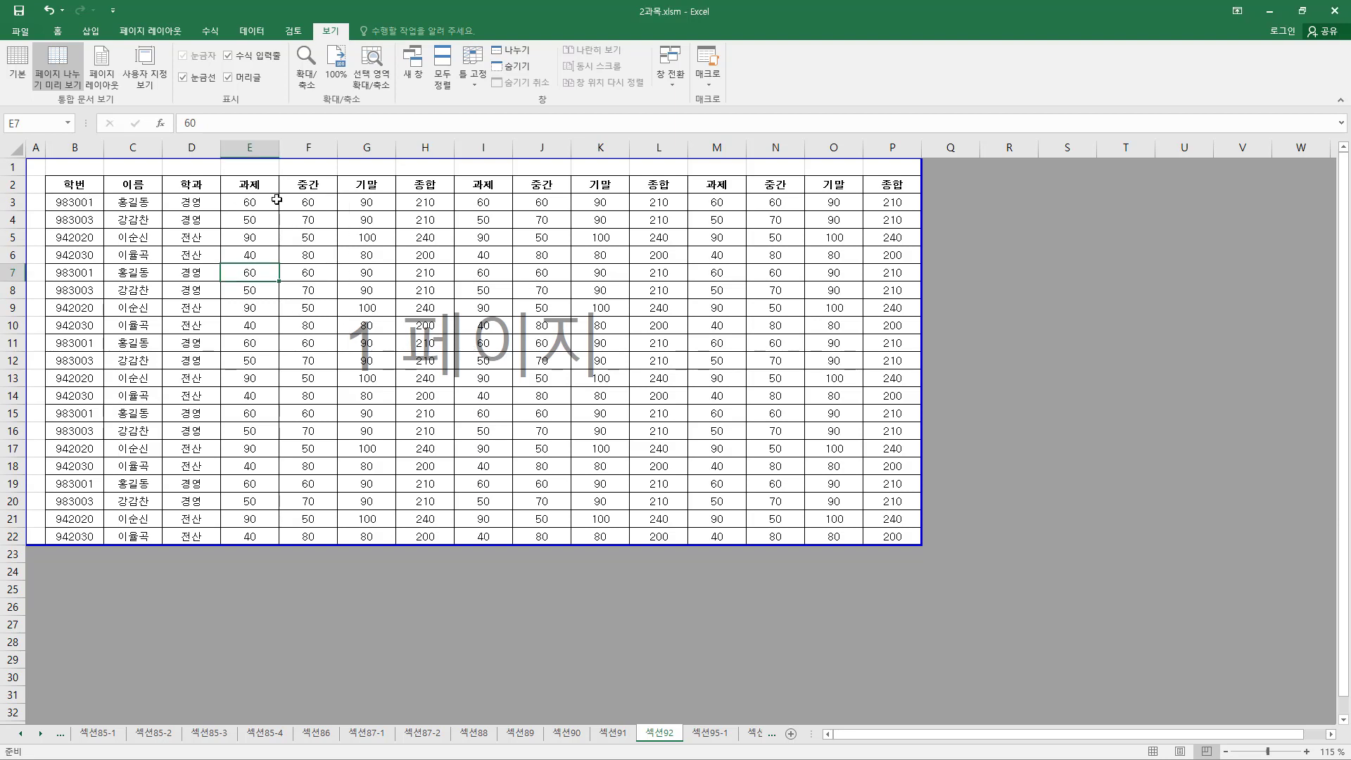
# - Set the range C2:G22 as the print area
pyautogui.moveTo(135, 184); pyautogui.dragTo(355, 538)
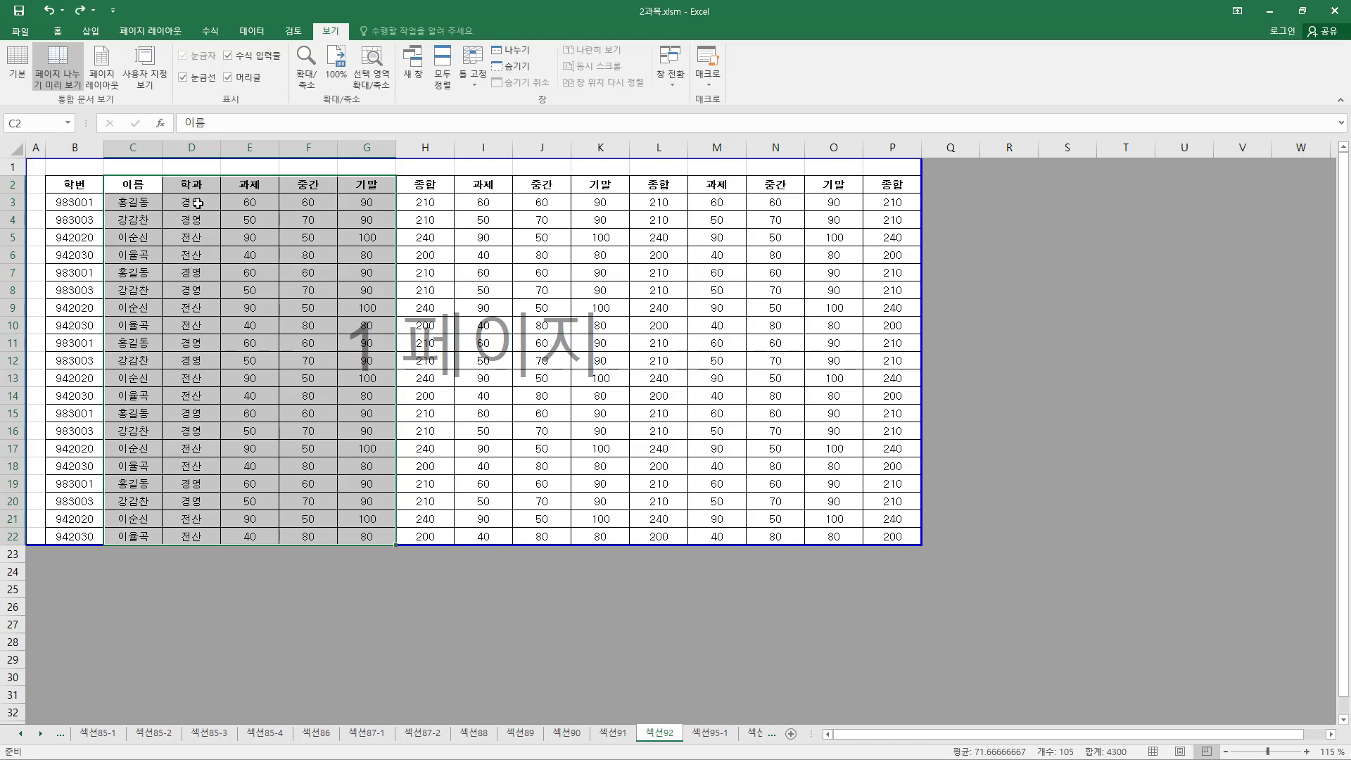
pyautogui.rightClick(220, 239)
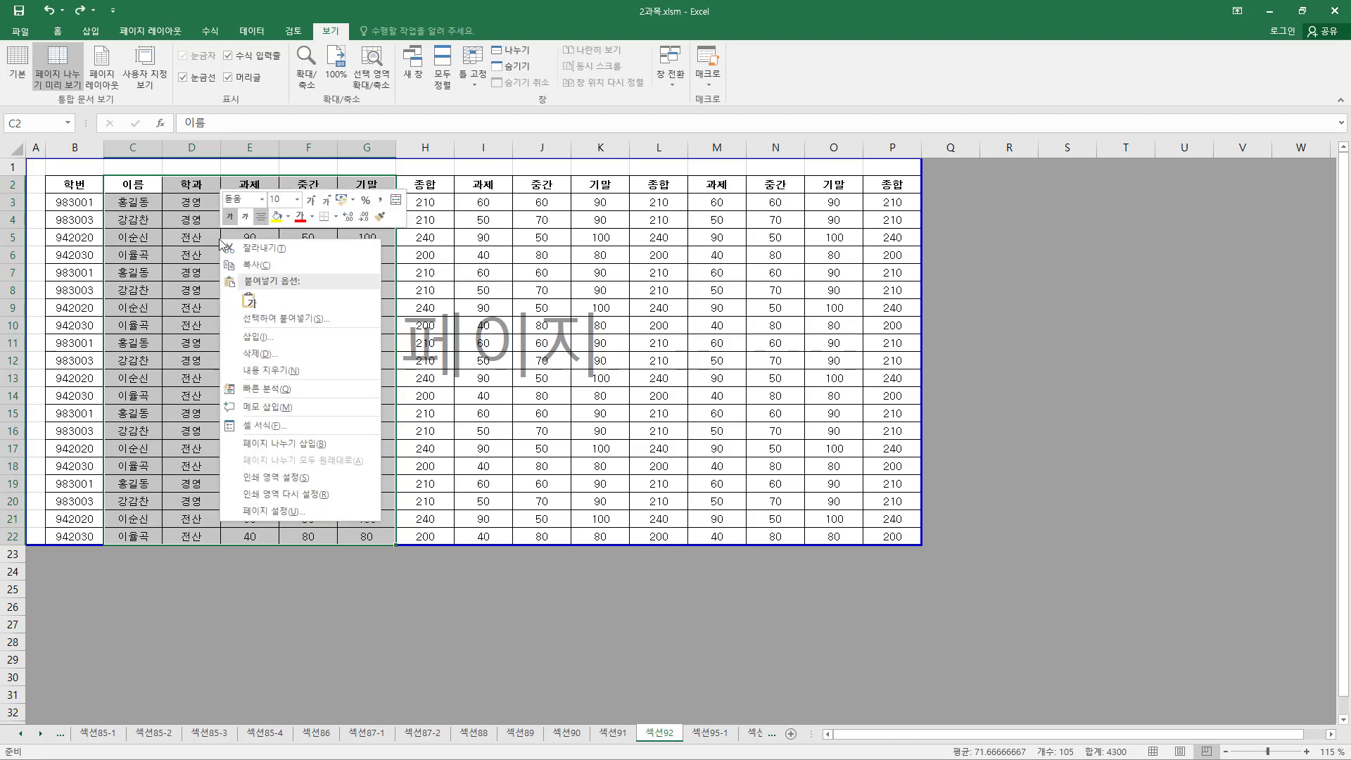
pyautogui.click(267, 481)
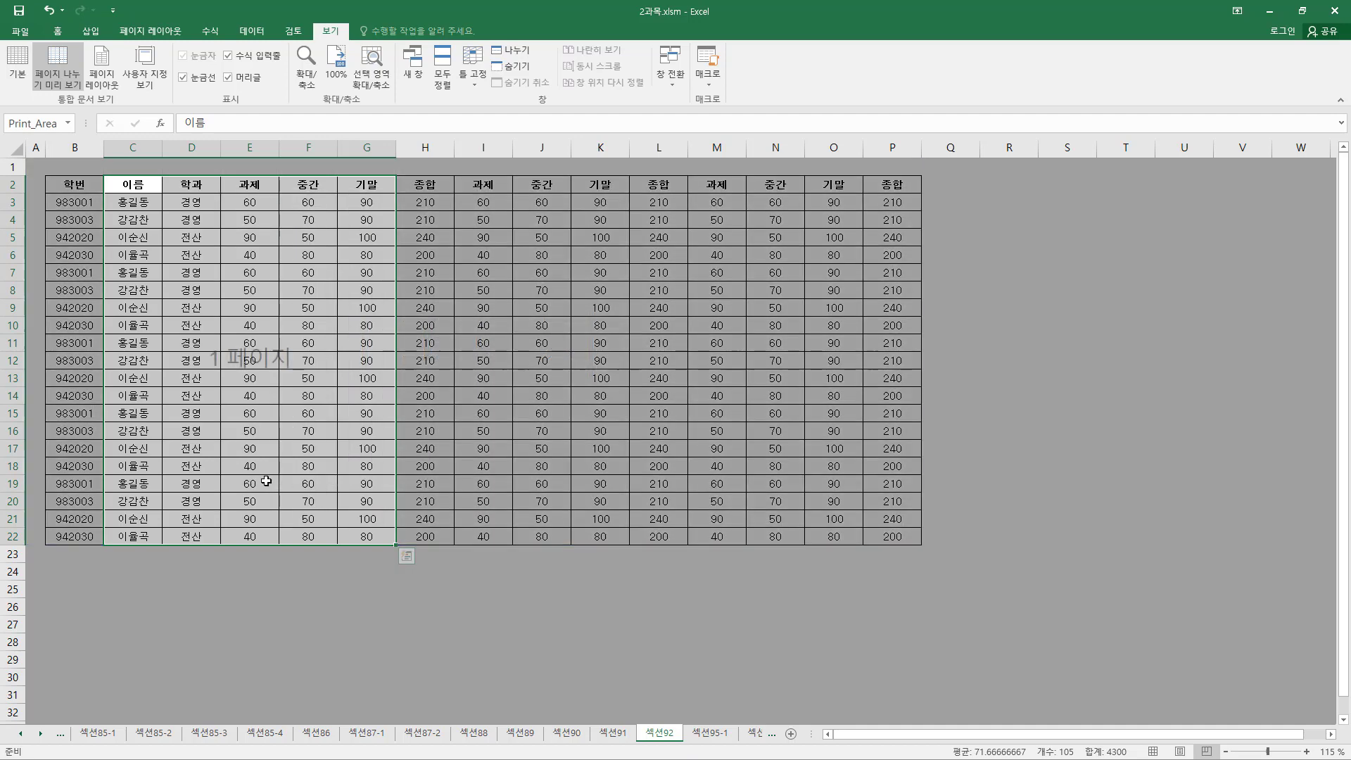
pyautogui.click(358, 591)
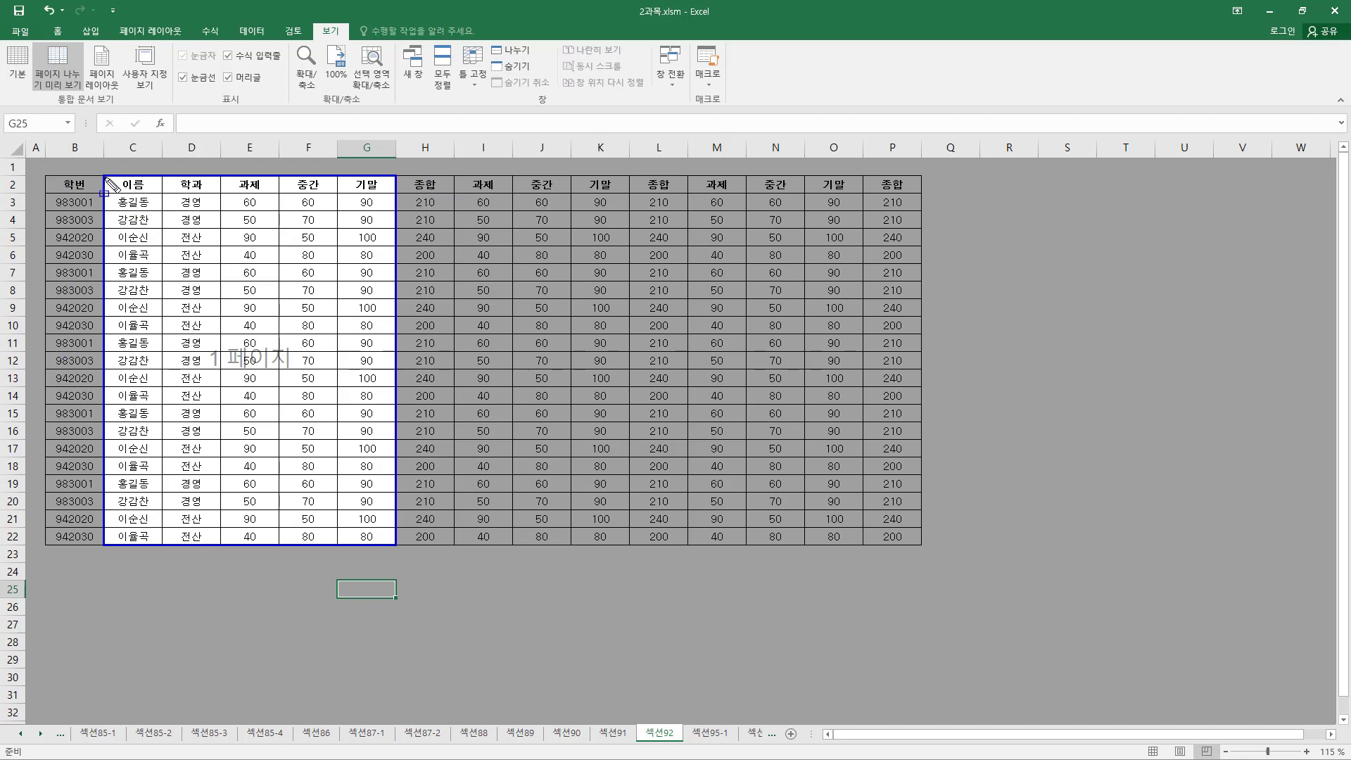
pyautogui.moveTo(111, 185); pyautogui.dragTo(392, 550)
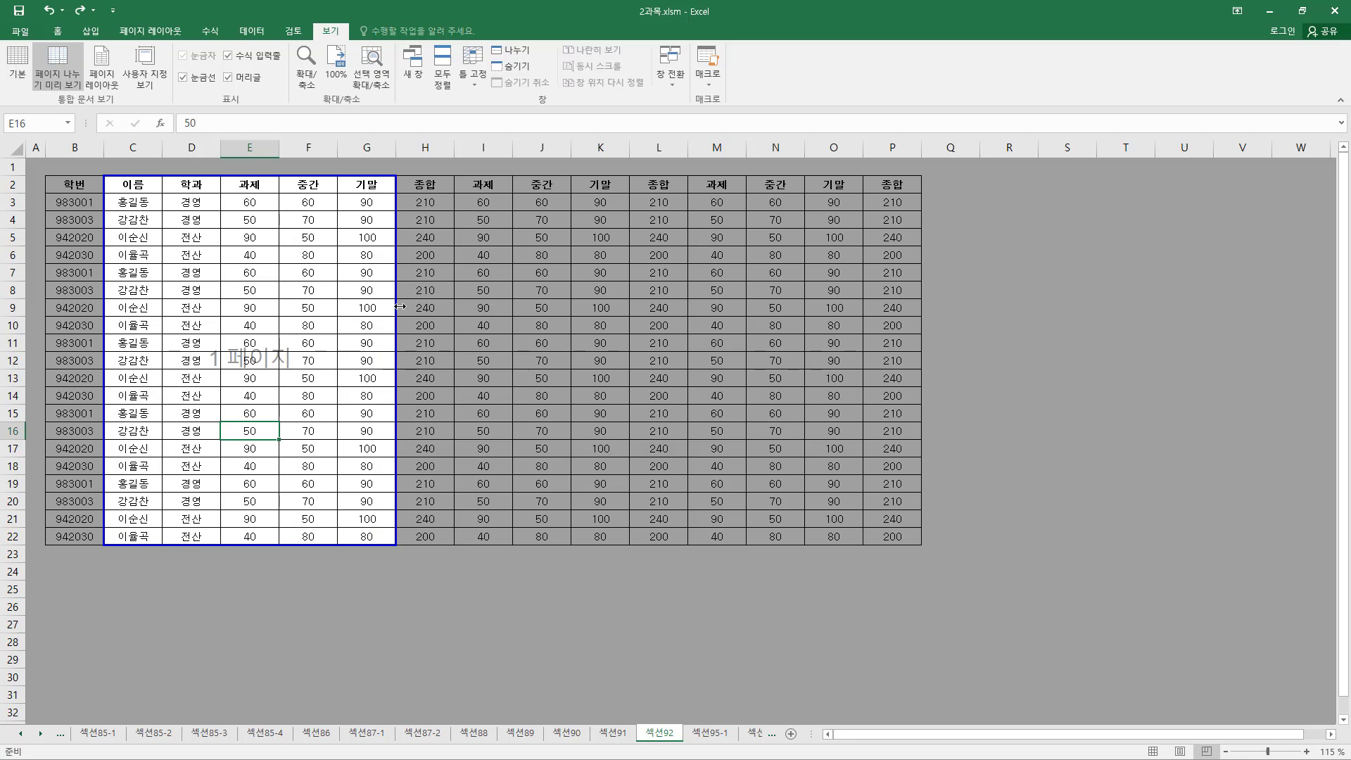
# - Reset the print area so that the whole table is included again, working from cell D3
pyautogui.rightClick(196, 202)
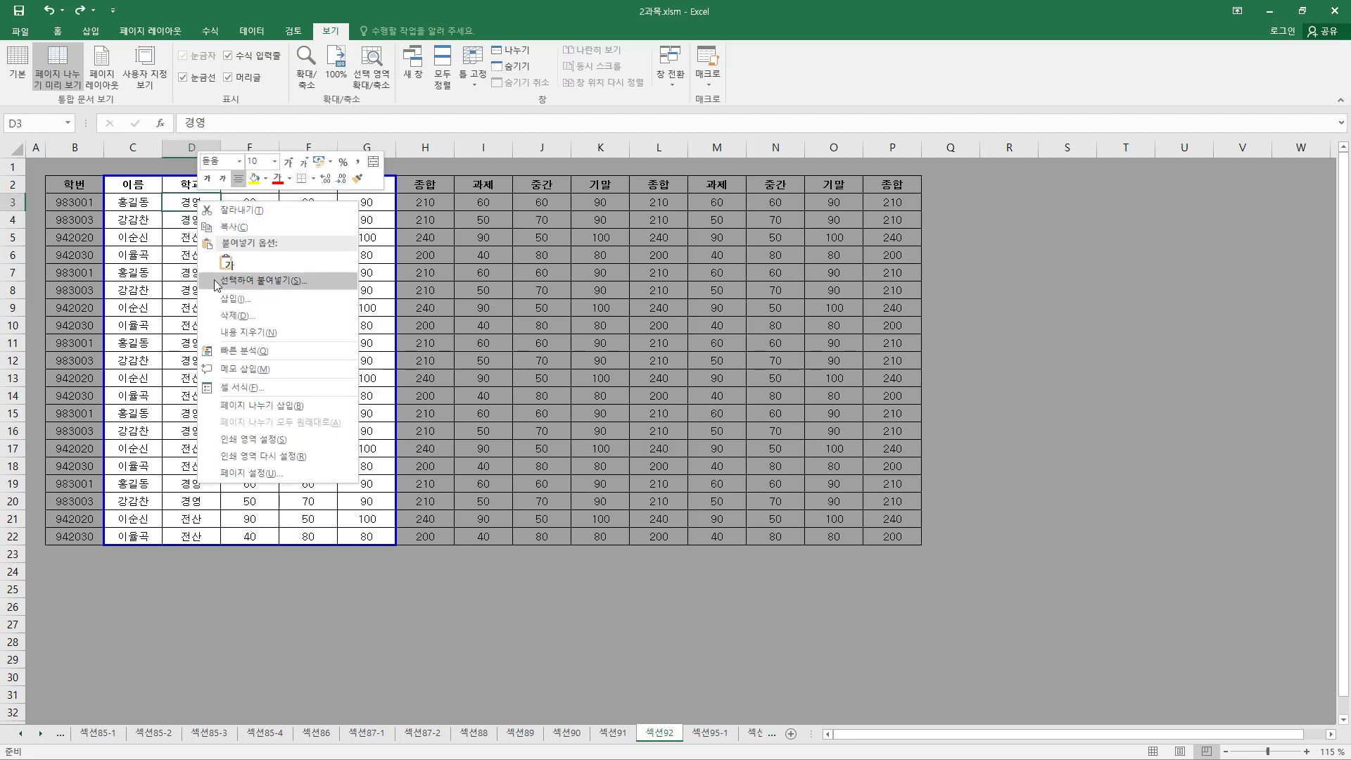
pyautogui.click(272, 464)
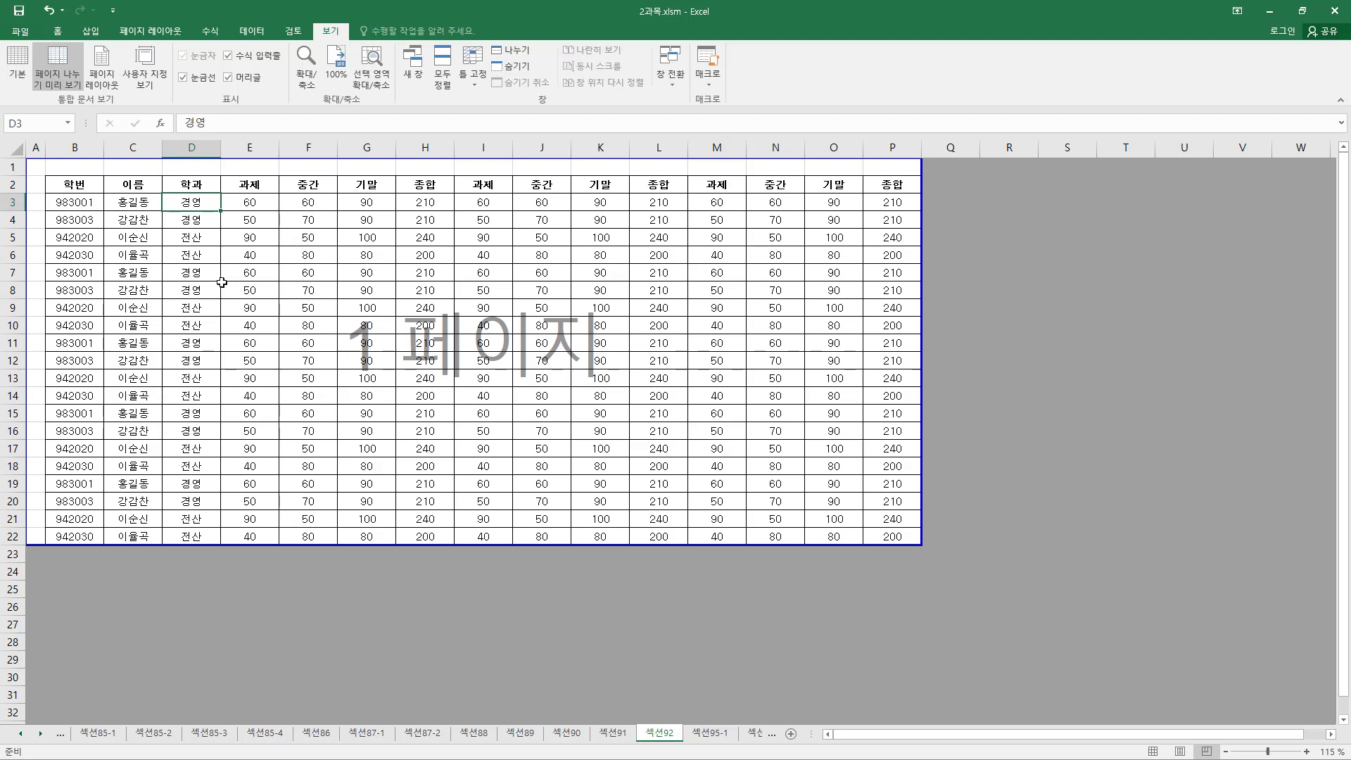
# - Switch the sheet from Page Break Preview back to Normal view
pyautogui.moveTo(312, 20); pyautogui.dragTo(370, 38)
pyautogui.moveTo(52, 94); pyautogui.dragTo(143, 107)
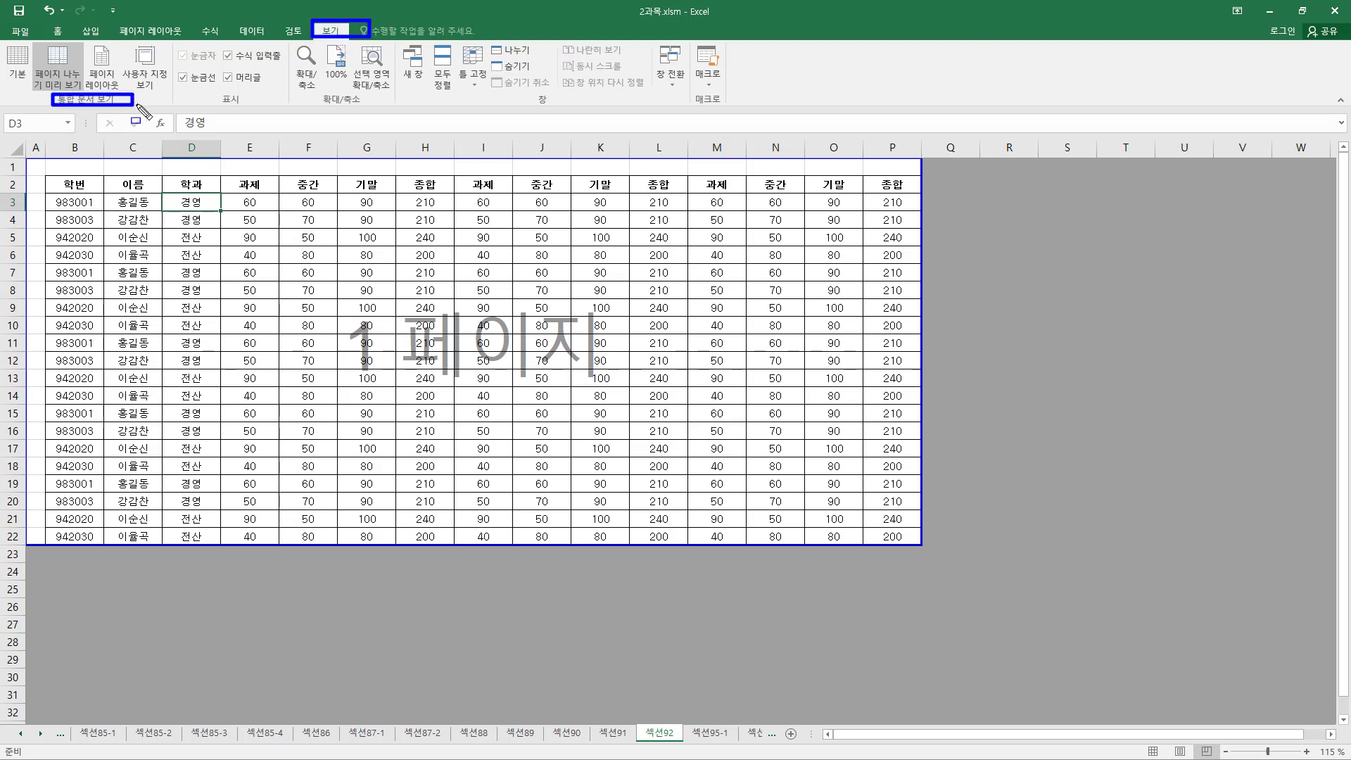
pyautogui.moveTo(5, 45); pyautogui.dragTo(48, 103)
pyautogui.press('Escape')
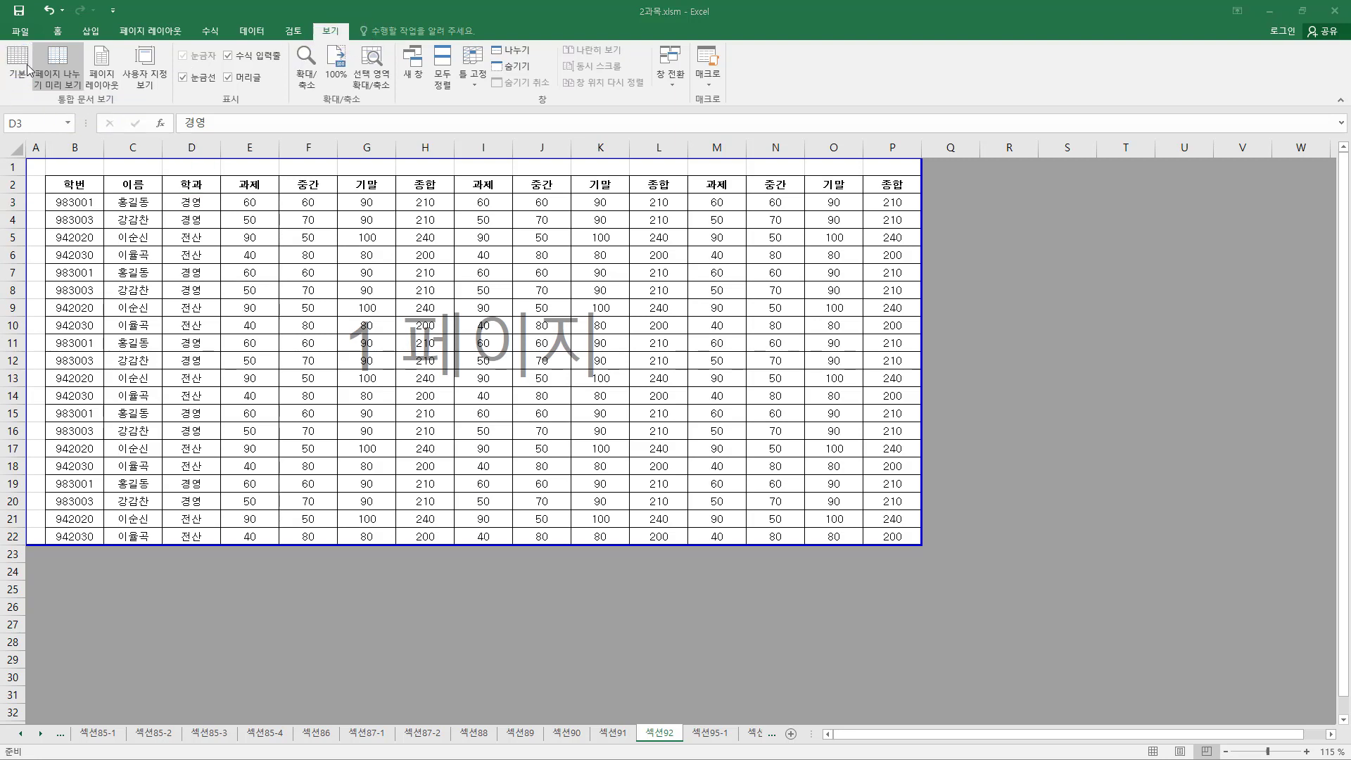
pyautogui.click(17, 70)
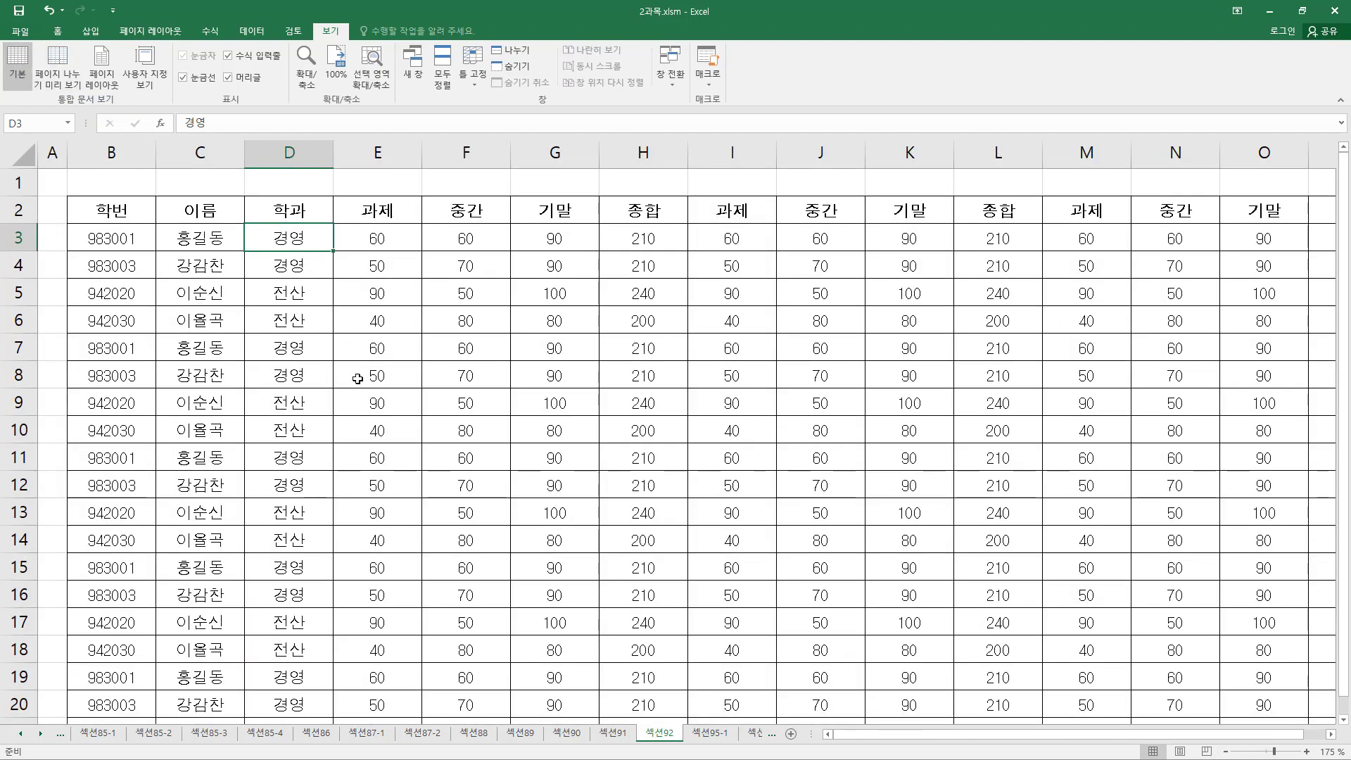
pyautogui.hotkey('ctrl', '2')
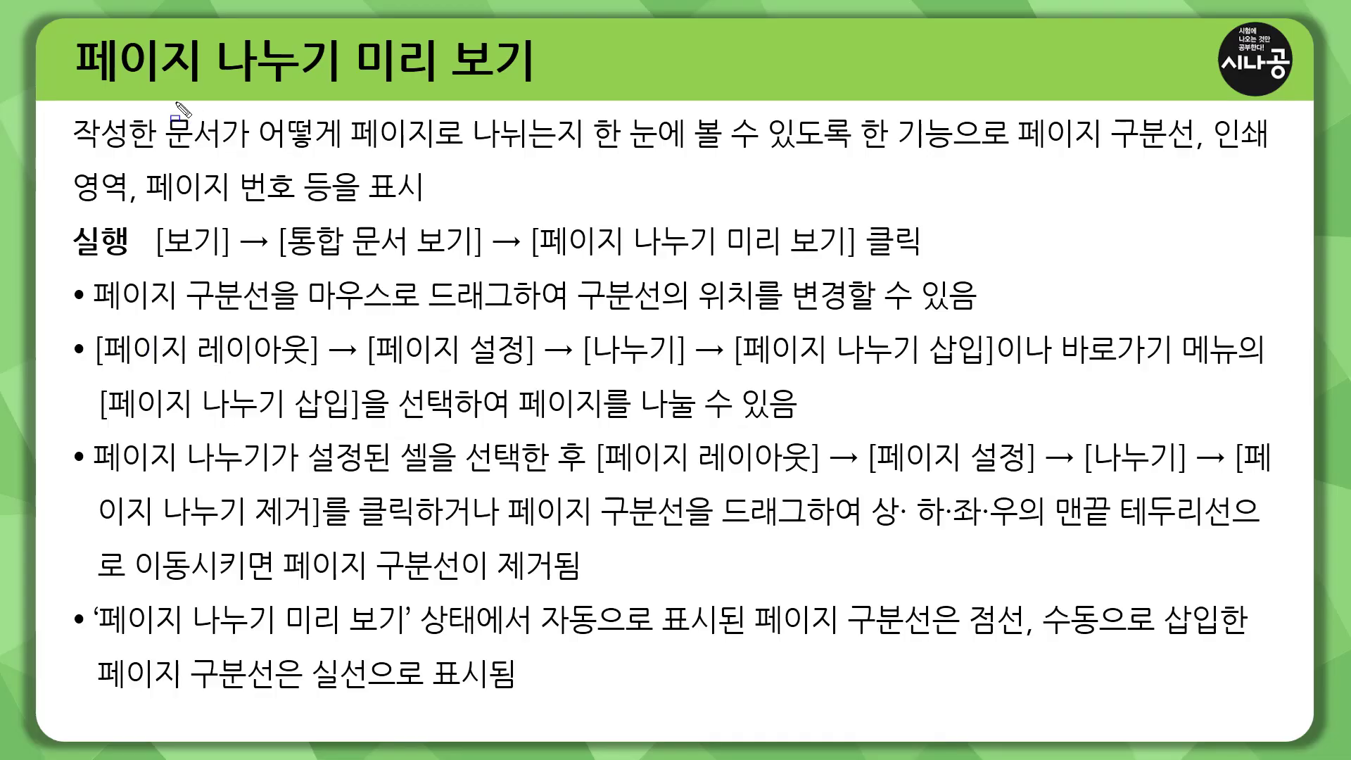
pyautogui.moveTo(84, 269)
pyautogui.mouseDown()
pyautogui.moveTo(229, 318)
pyautogui.moveTo(984, 313)
pyautogui.mouseUp()
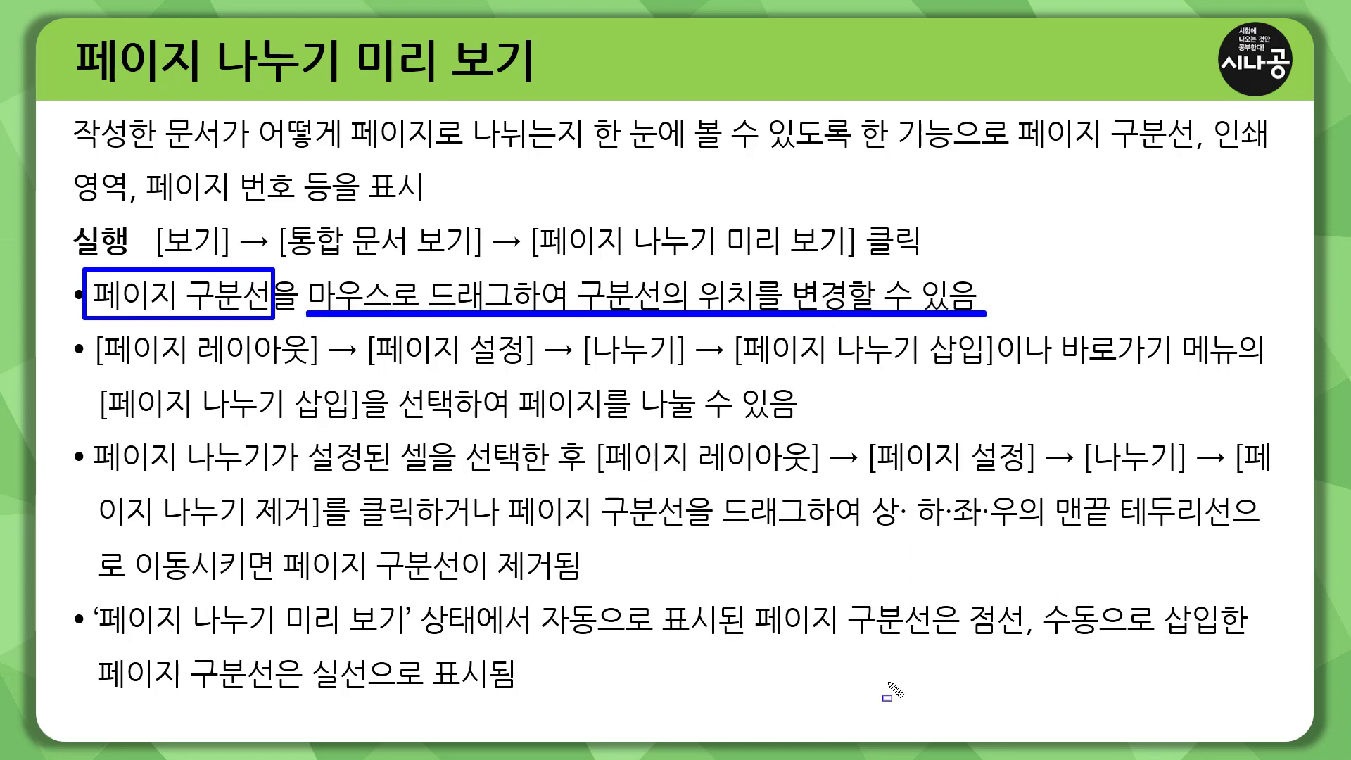
pyautogui.moveTo(1036, 597); pyautogui.dragTo(1164, 645)
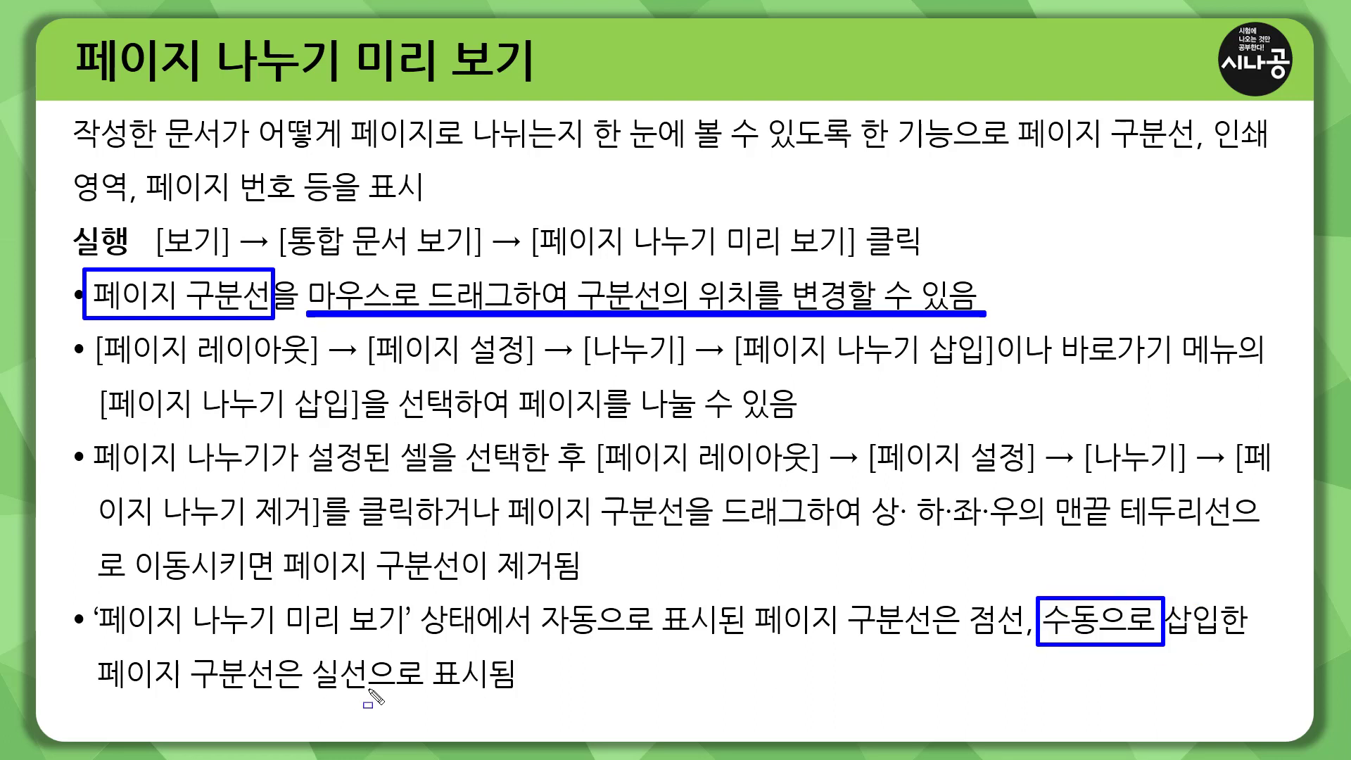
pyautogui.moveTo(312, 700)
pyautogui.mouseDown()
pyautogui.moveTo(527, 712)
pyautogui.moveTo(533, 696)
pyautogui.mouseUp()
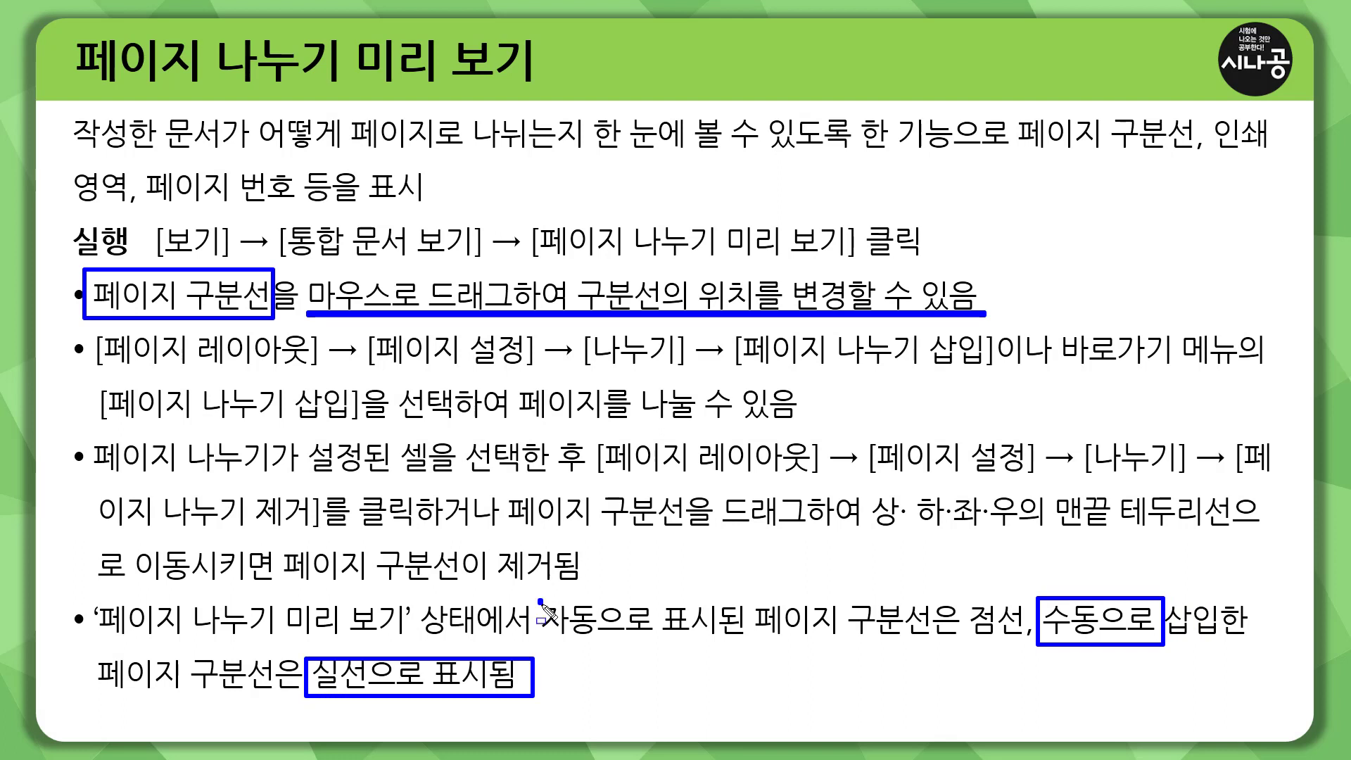
pyautogui.moveTo(538, 598); pyautogui.dragTo(657, 641)
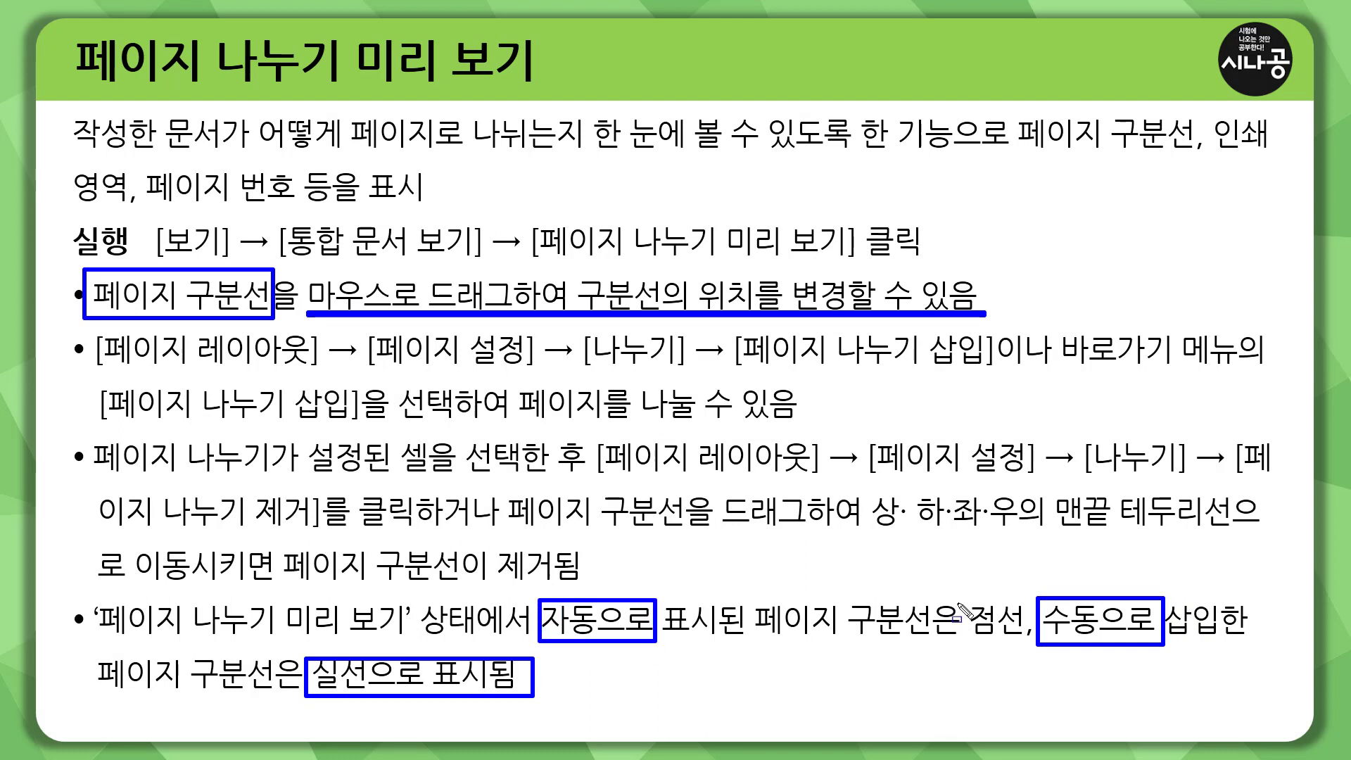
pyautogui.moveTo(955, 596)
pyautogui.mouseDown()
pyautogui.moveTo(999, 653)
pyautogui.moveTo(1026, 648)
pyautogui.mouseUp()
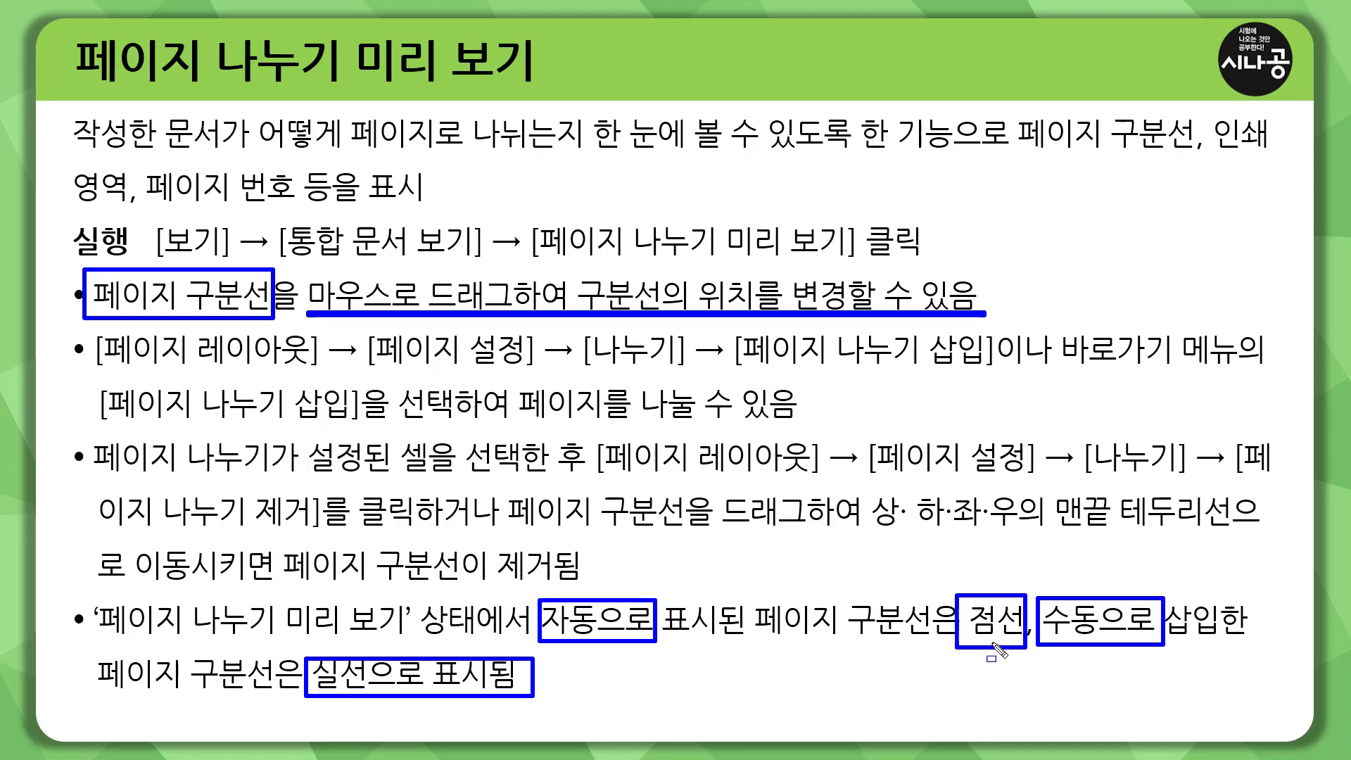